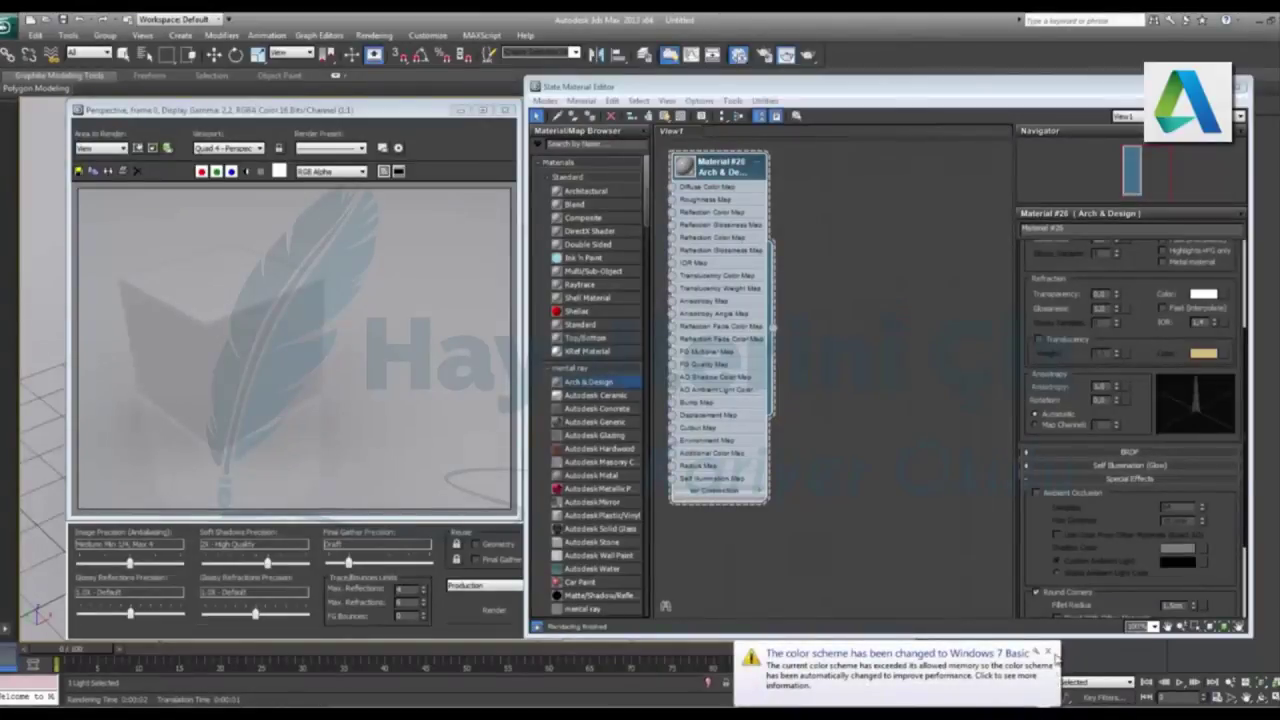
Dismiss the colour scheme notice, nudge the rendered frame aside, and close the Slate Material Editor
{"action": "left_click", "coordinate": [1047, 651]}
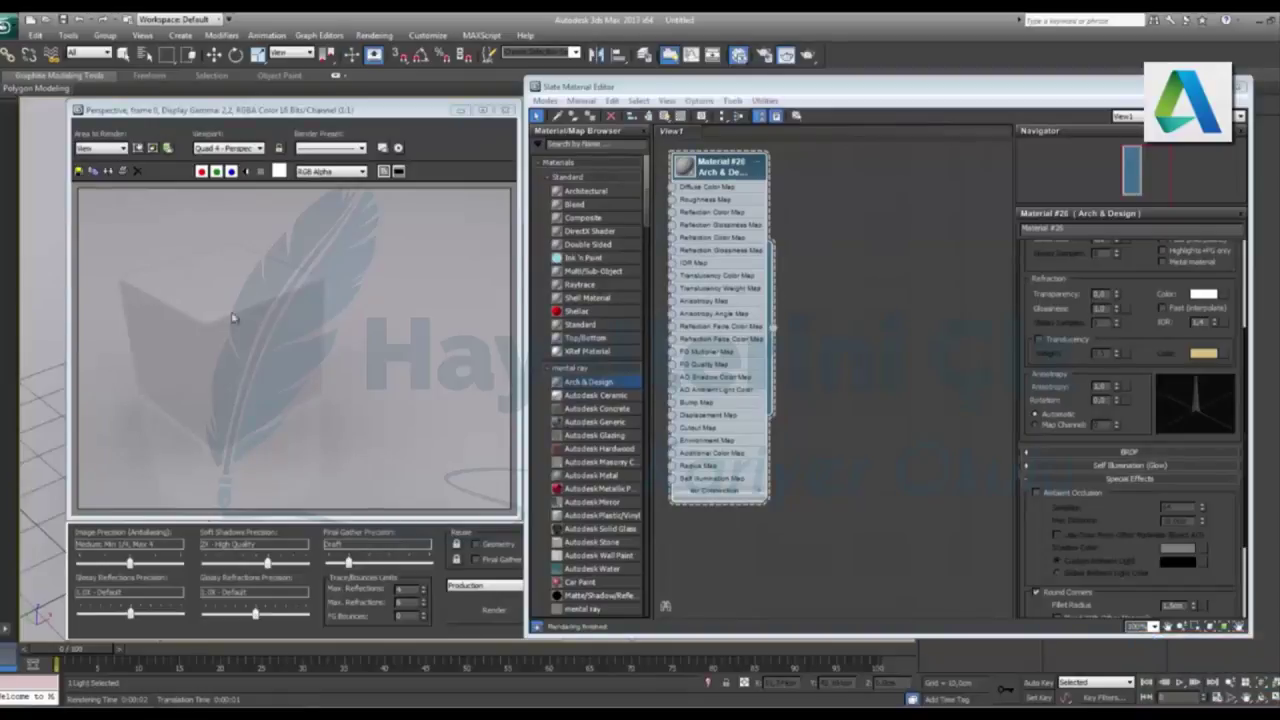
{"action": "left_click_drag", "start_coordinate": [216, 110], "coordinate": [158, 96]}
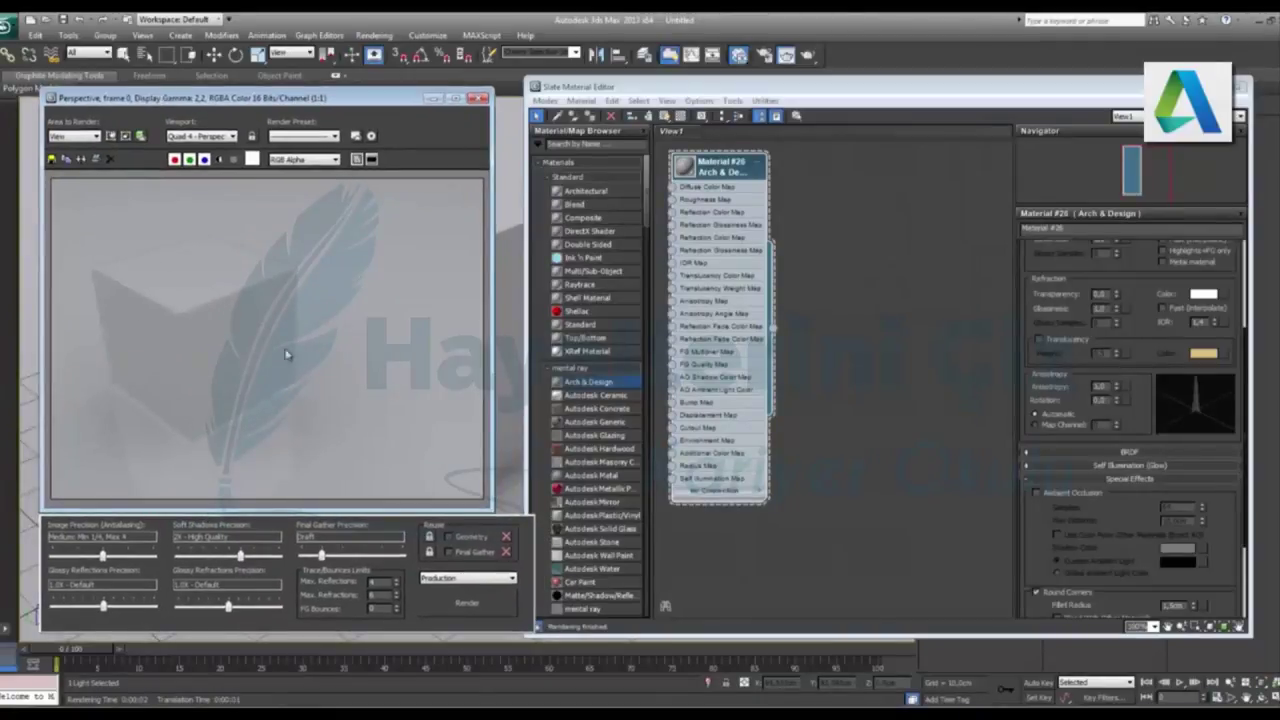
{"action": "left_click", "coordinate": [1243, 86]}
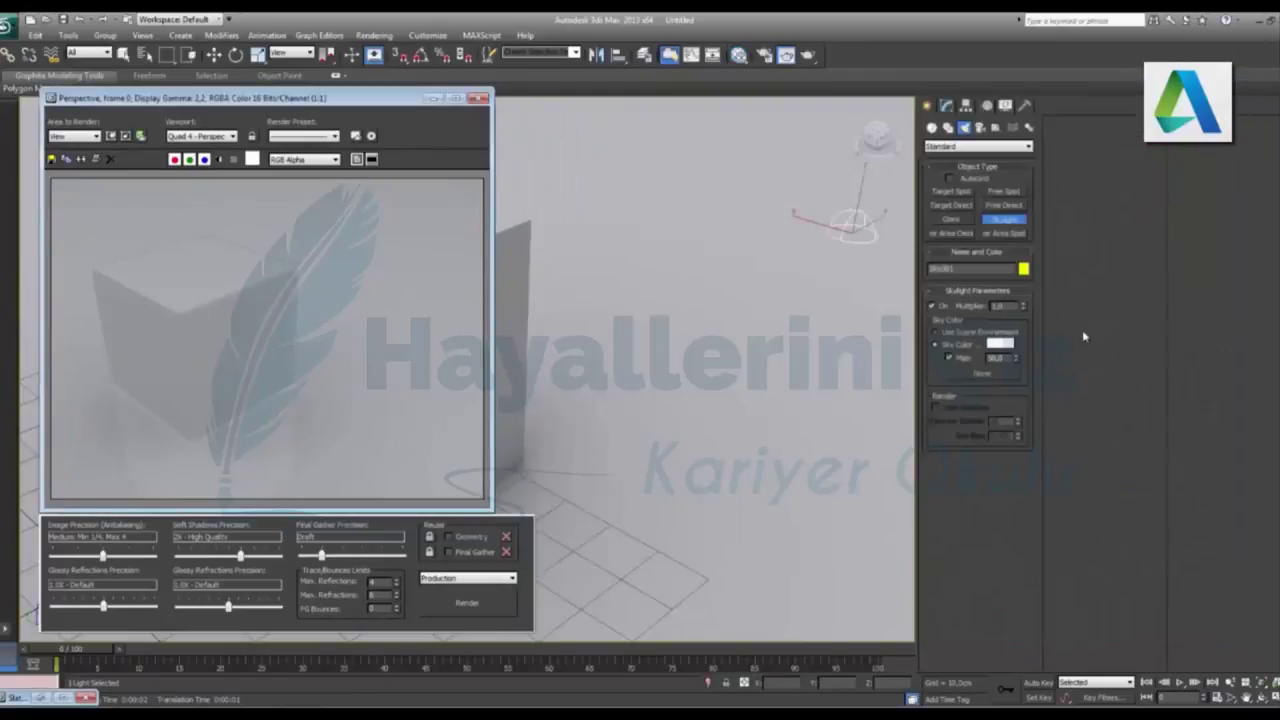
Undo the accidental extra skylight and select the box to show its parameters
{"action": "left_click_drag", "start_coordinate": [400, 97], "coordinate": [380, 348]}
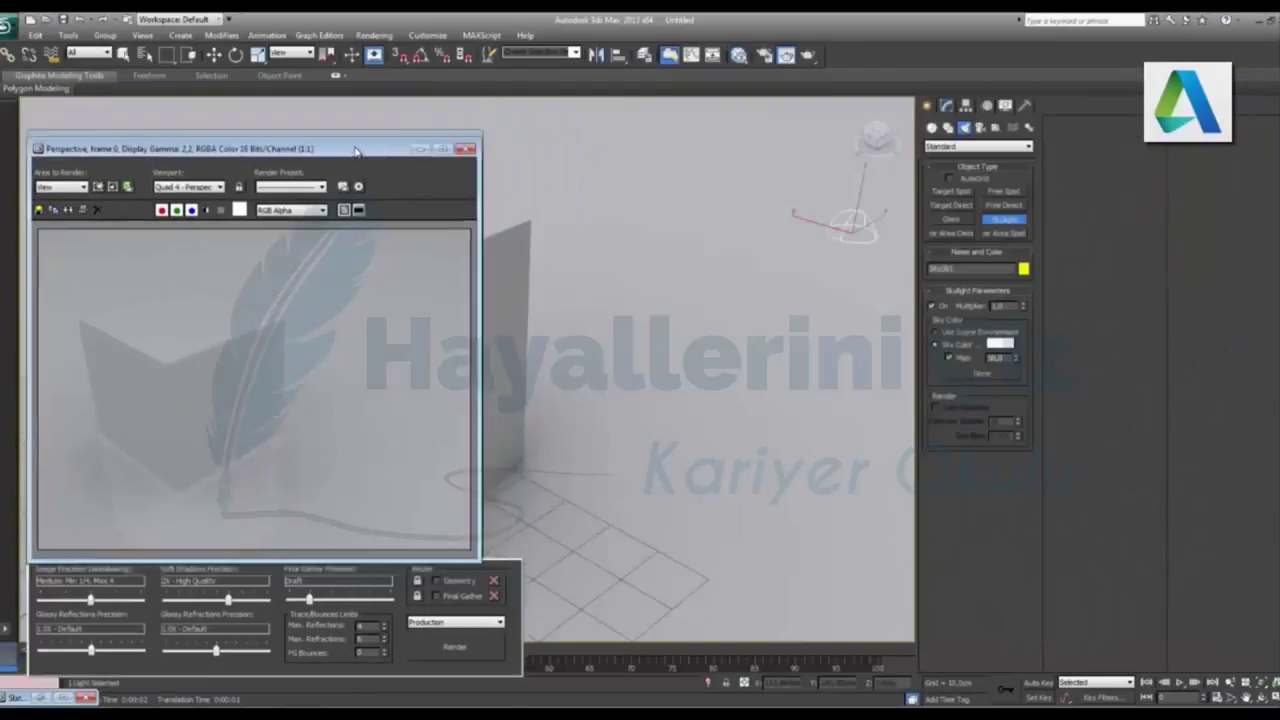
{"action": "left_click", "coordinate": [414, 277]}
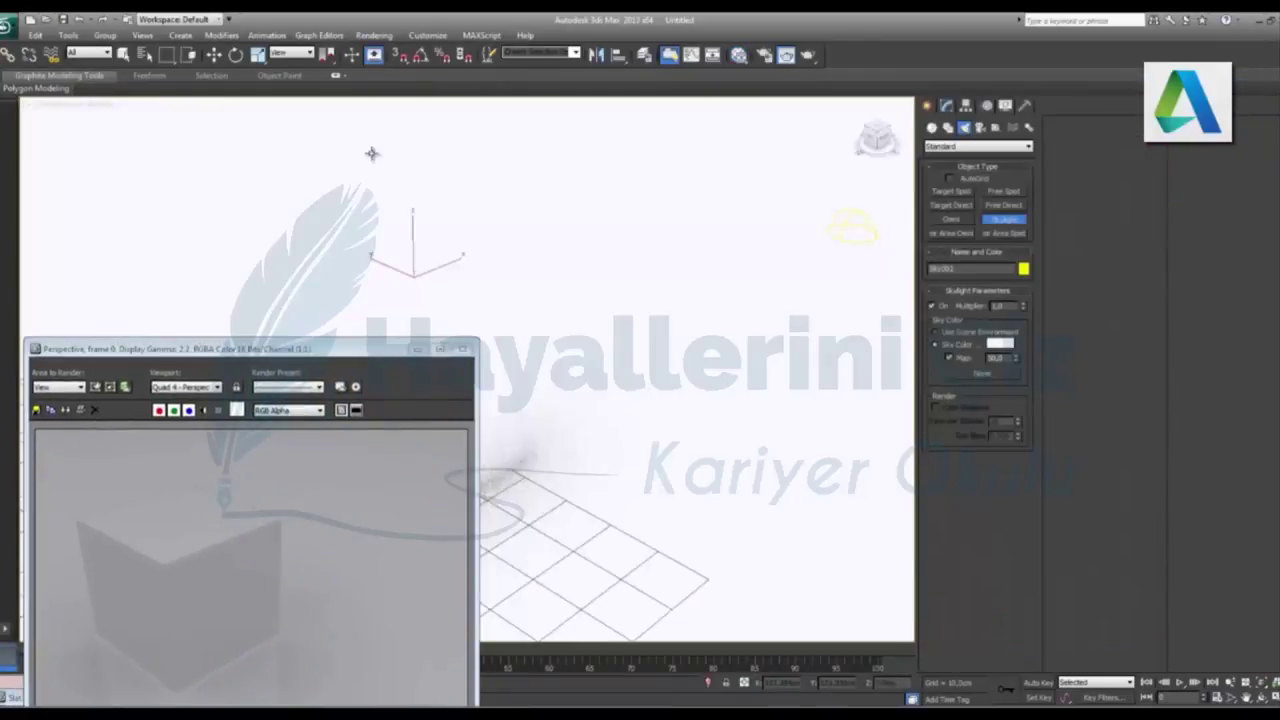
{"action": "key", "text": "ctrl+z"}
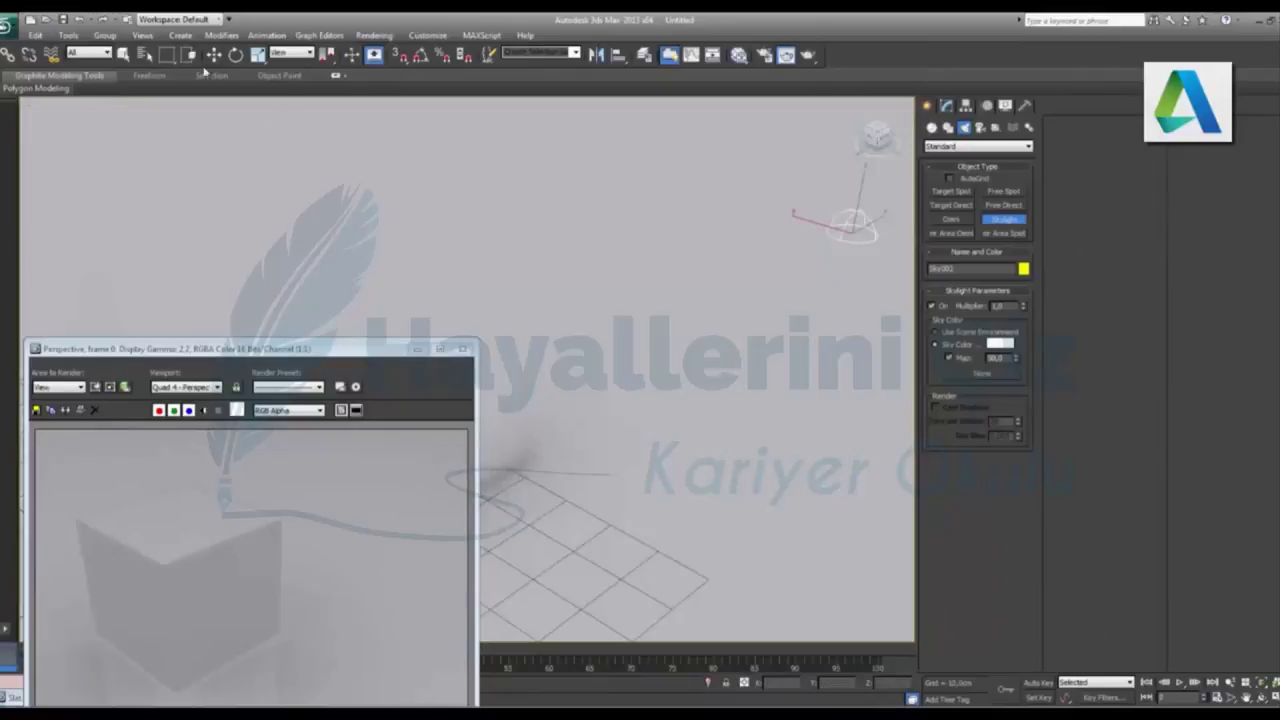
{"action": "key", "text": "w"}
{"action": "left_click", "coordinate": [349, 219]}
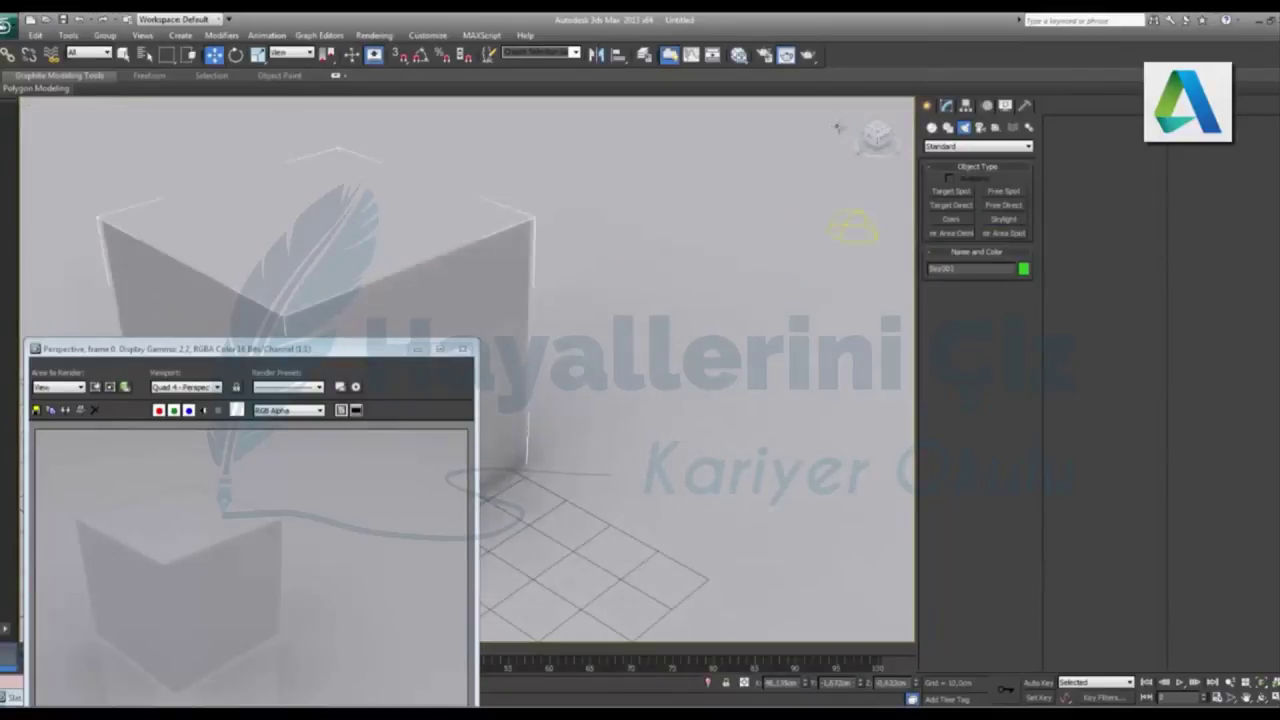
{"action": "left_click", "coordinate": [946, 106]}
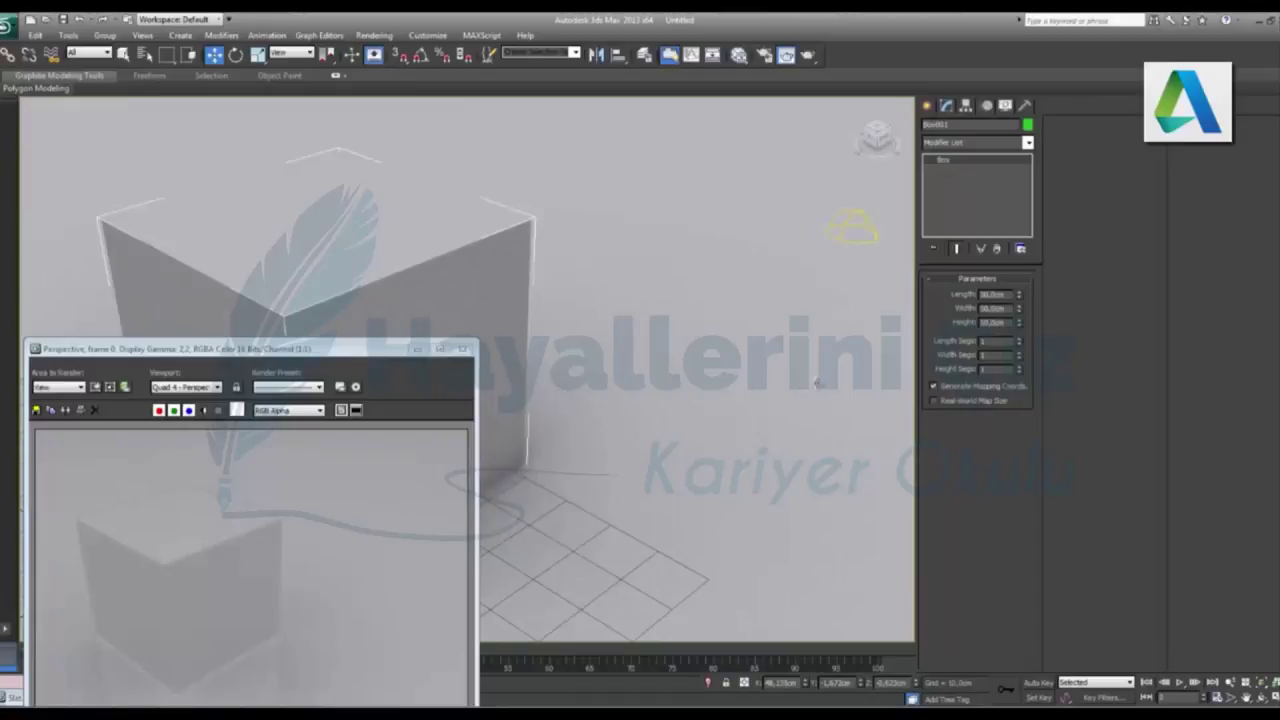
Close the rendered frame window and reset the scene from the application menu
{"action": "mouse_move", "coordinate": [364, 349]}
{"action": "left_mouse_down"}
{"action": "mouse_move", "coordinate": [1001, 196]}
{"action": "mouse_move", "coordinate": [1057, 169]}
{"action": "left_mouse_up"}
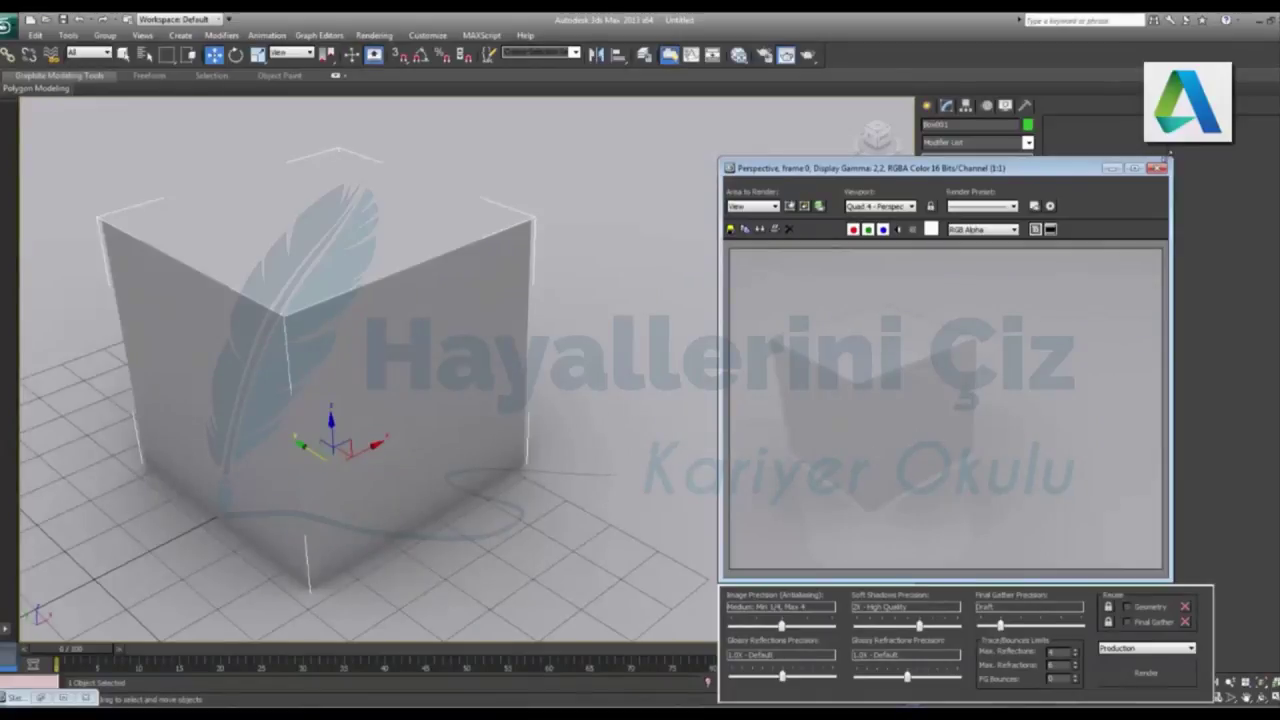
{"action": "left_click", "coordinate": [1157, 169]}
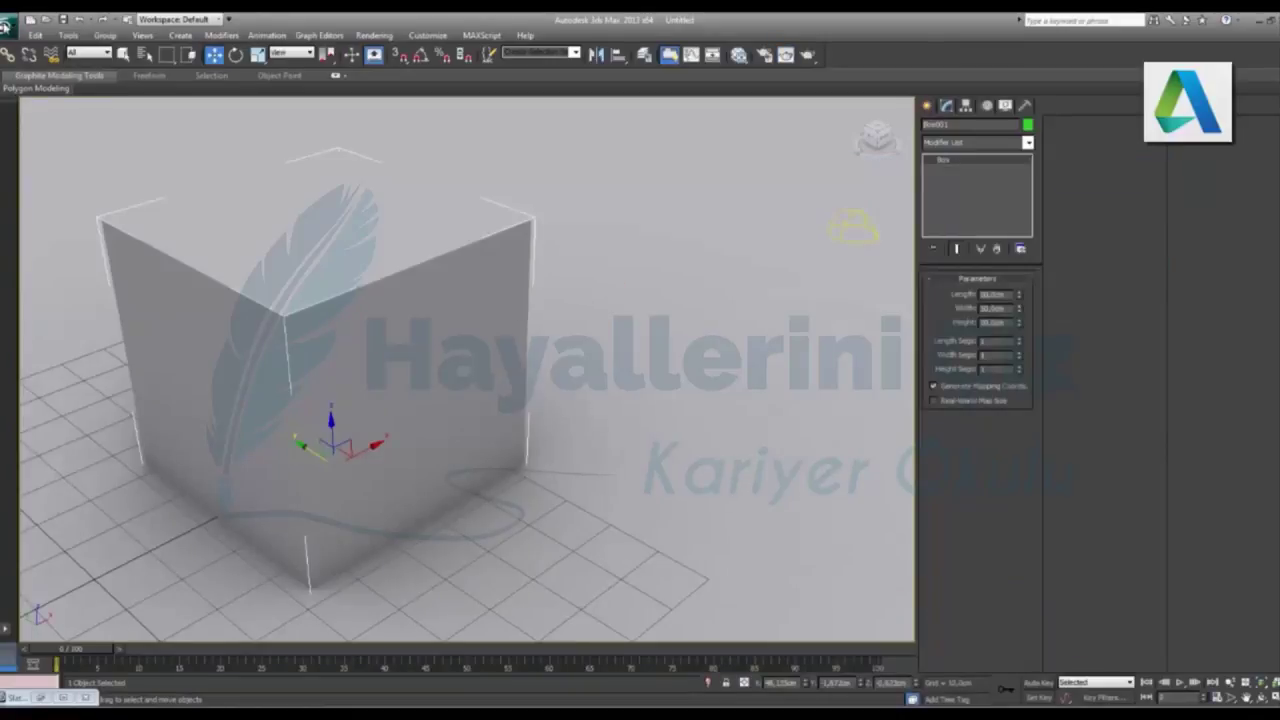
{"action": "left_click", "coordinate": [5, 24]}
{"action": "left_click", "coordinate": [30, 85]}
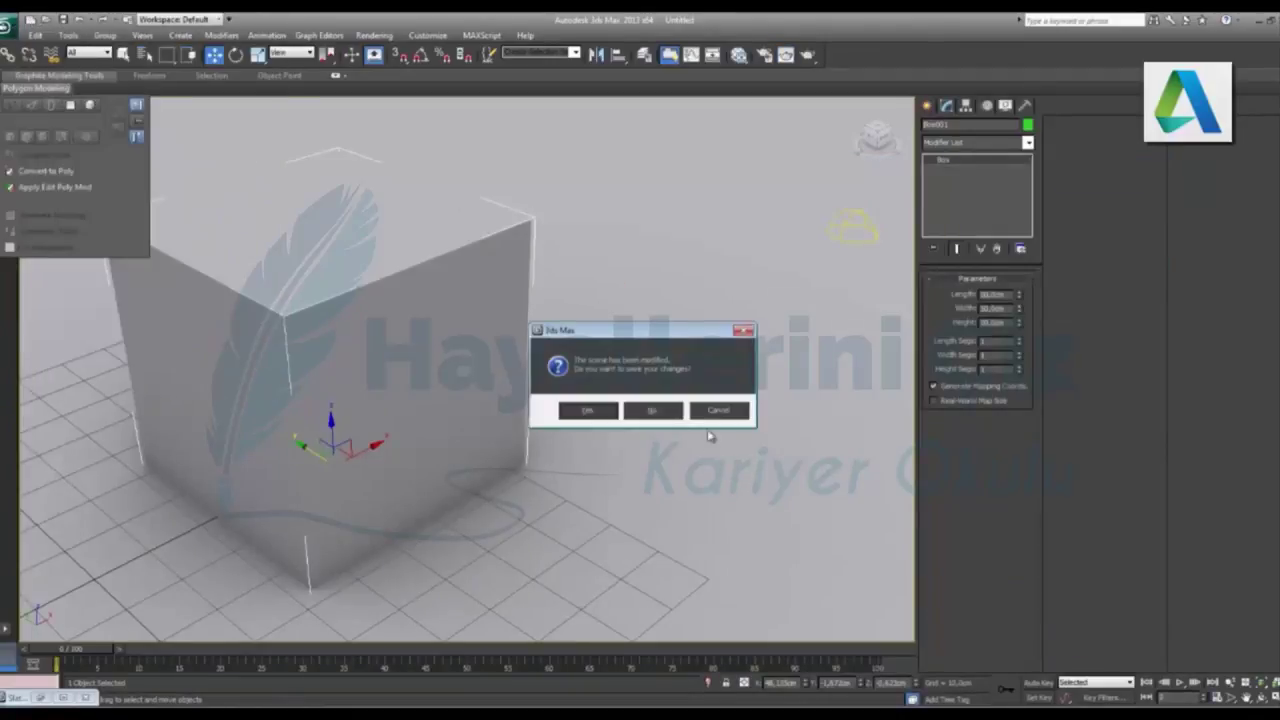
Discard changes and draw a large ground plane in the Top view
{"action": "left_click", "coordinate": [645, 414]}
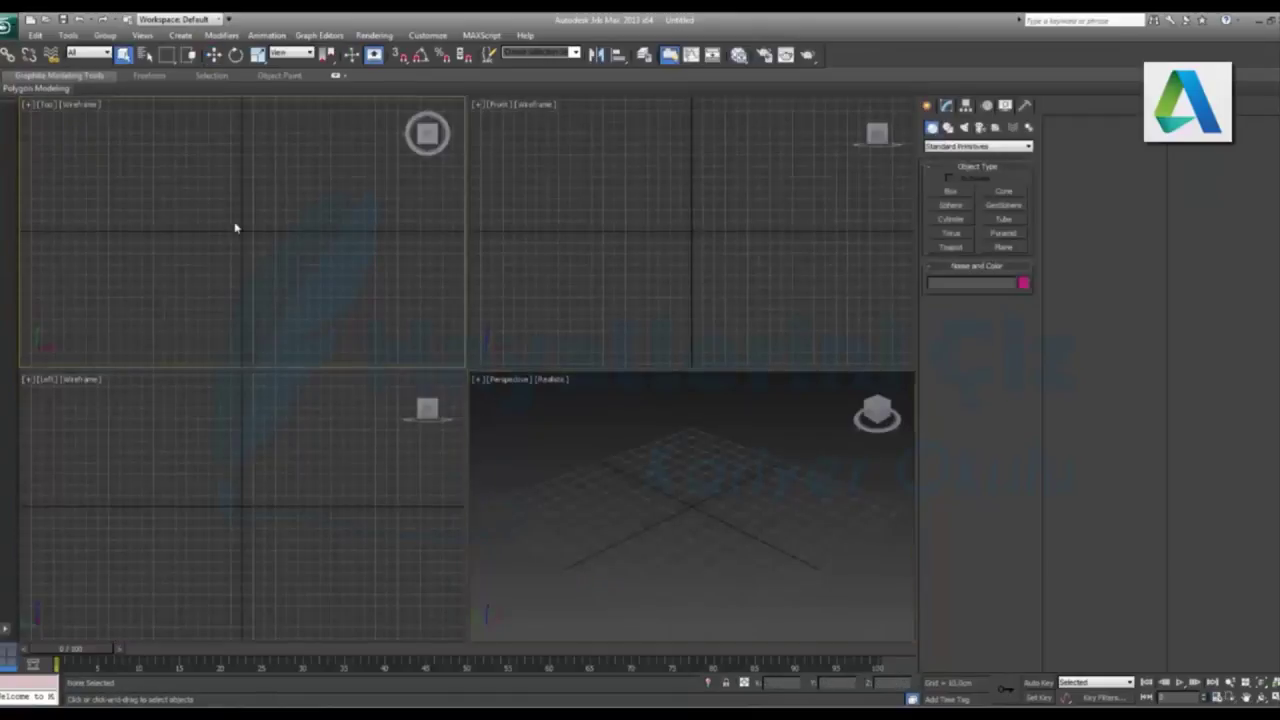
{"action": "left_click", "coordinate": [1003, 247]}
{"action": "left_click_drag", "start_coordinate": [147, 158], "coordinate": [376, 398]}
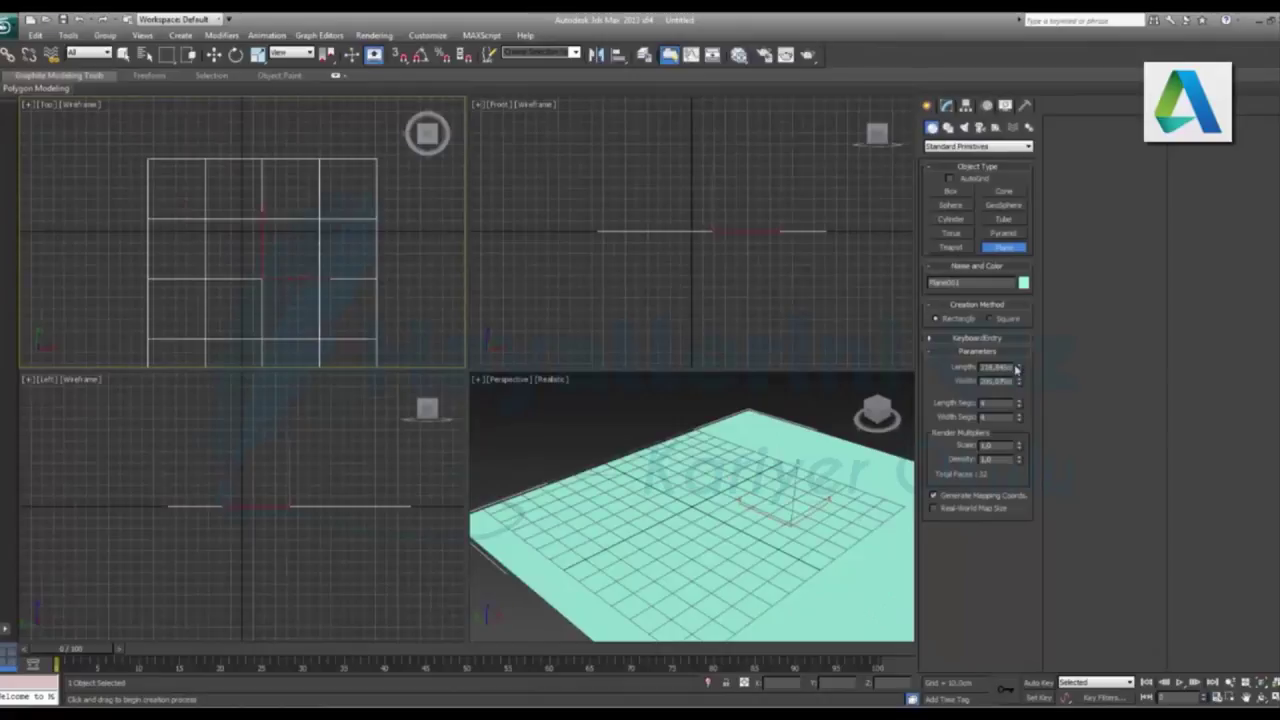
{"action": "left_click_drag", "start_coordinate": [1016, 369], "coordinate": [1025, 325]}
{"action": "left_click_drag", "start_coordinate": [1022, 385], "coordinate": [1021, 368]}
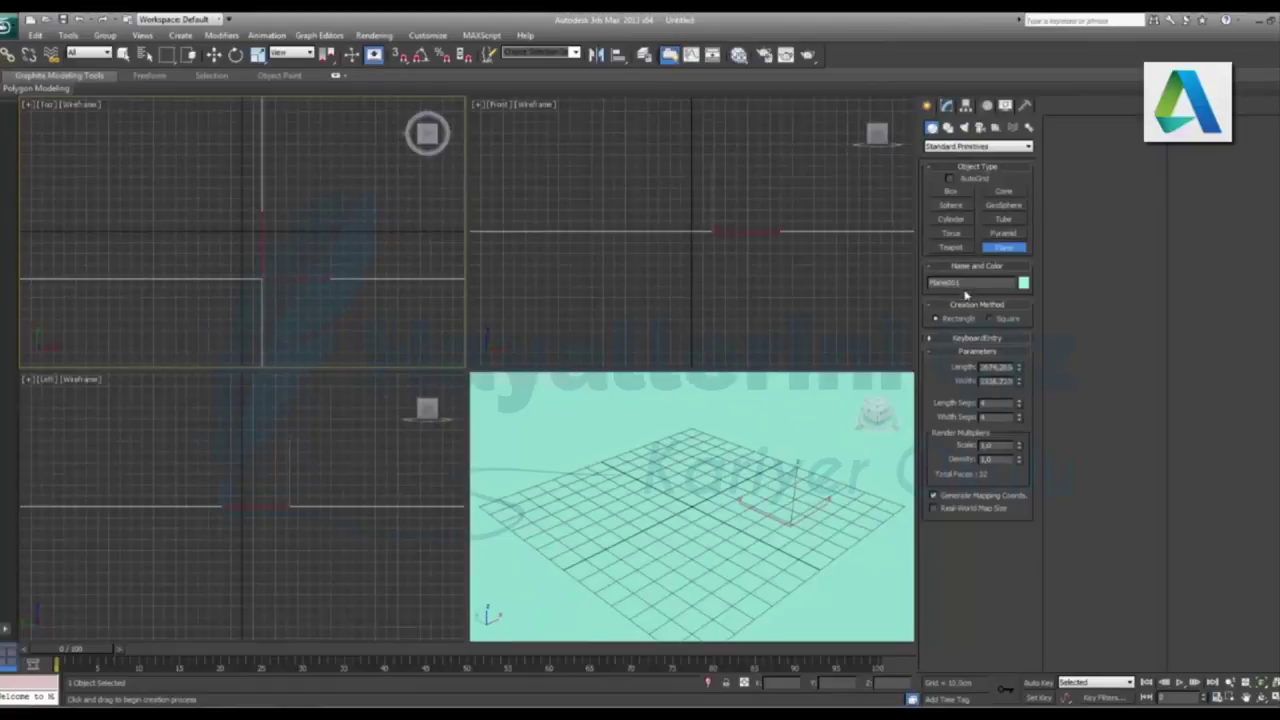
Create a box with Length, Width and Height of 50 cm
{"action": "left_click", "coordinate": [951, 191]}
{"action": "left_click_drag", "start_coordinate": [225, 247], "coordinate": [306, 322]}
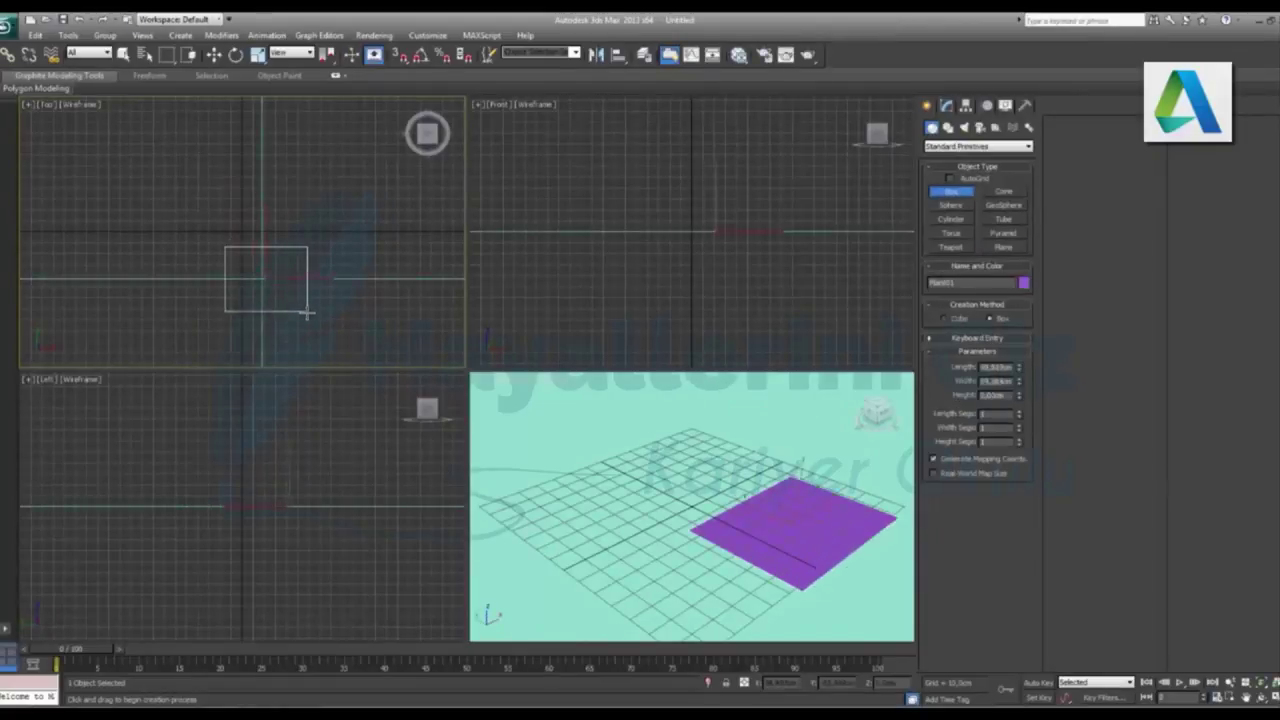
{"action": "left_click", "coordinate": [303, 286]}
{"action": "left_click", "coordinate": [997, 367]}
{"action": "type", "text": "50"}
{"action": "key", "text": "Tab"}
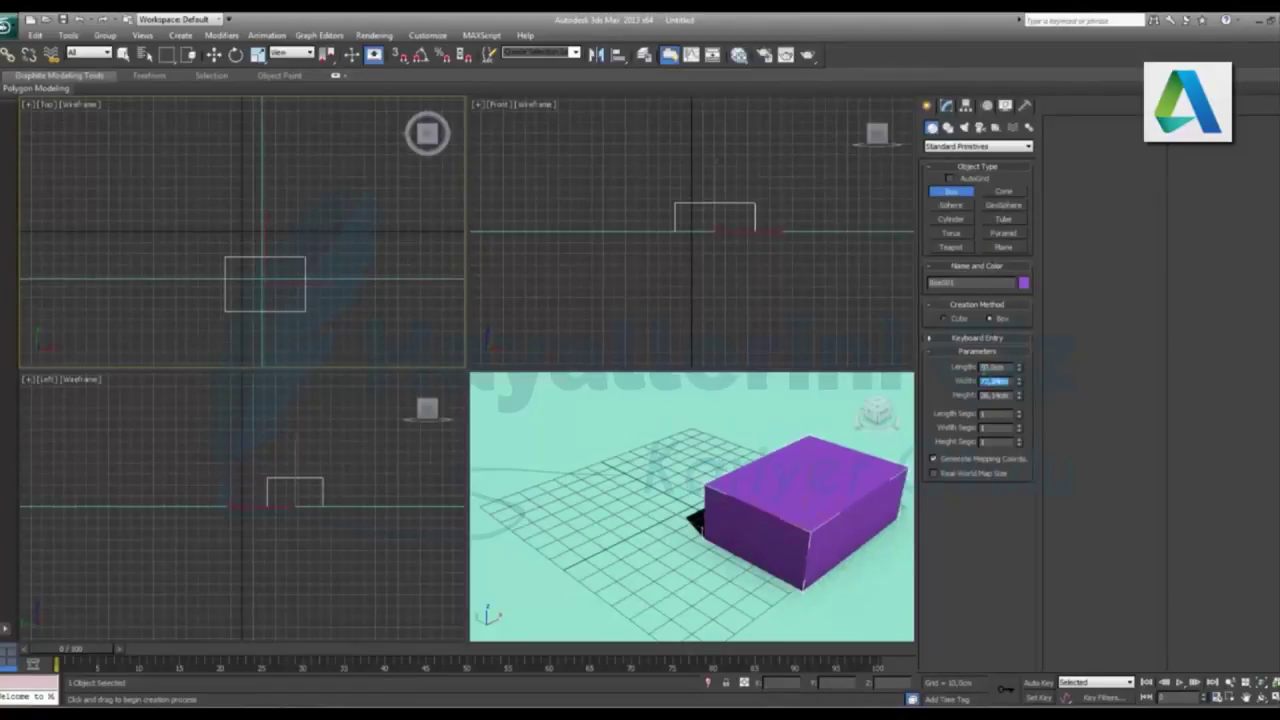
{"action": "type", "text": "50"}
{"action": "key", "text": "Tab"}
{"action": "type", "text": "50"}
{"action": "key", "text": "Return"}
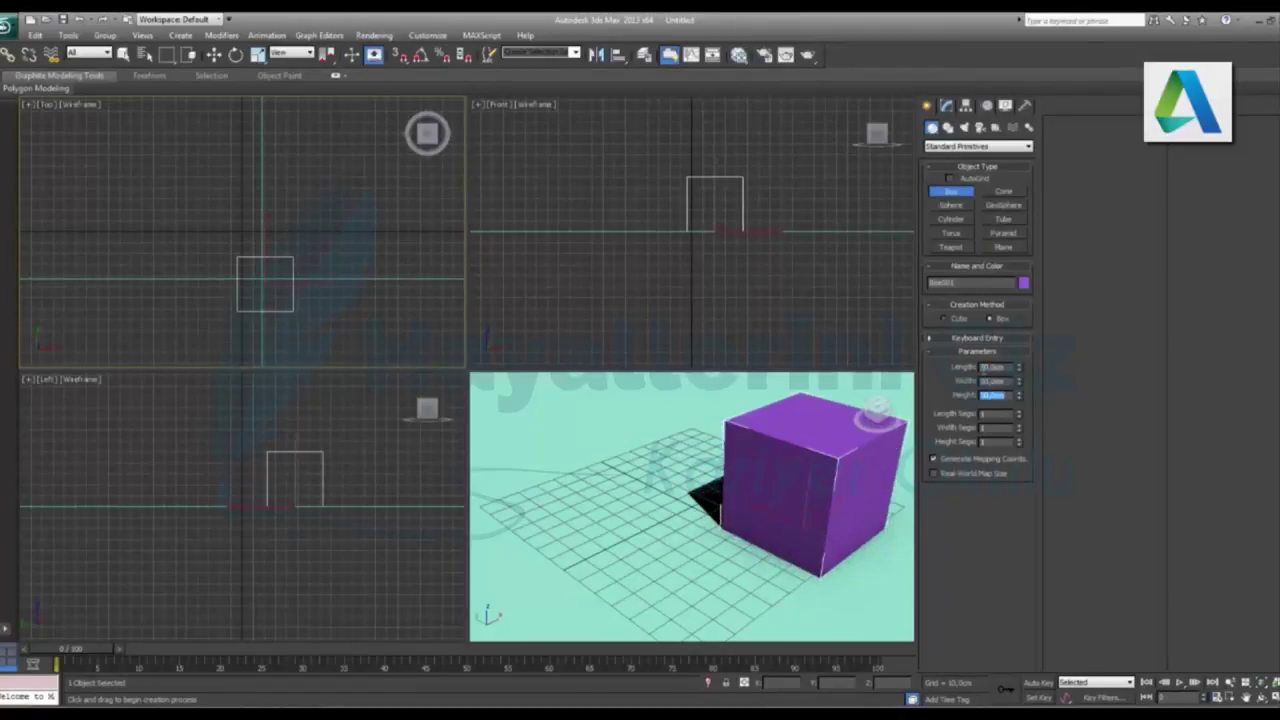
Move the cube slightly along Y and maximize the Perspective viewport
{"action": "key", "text": "w"}
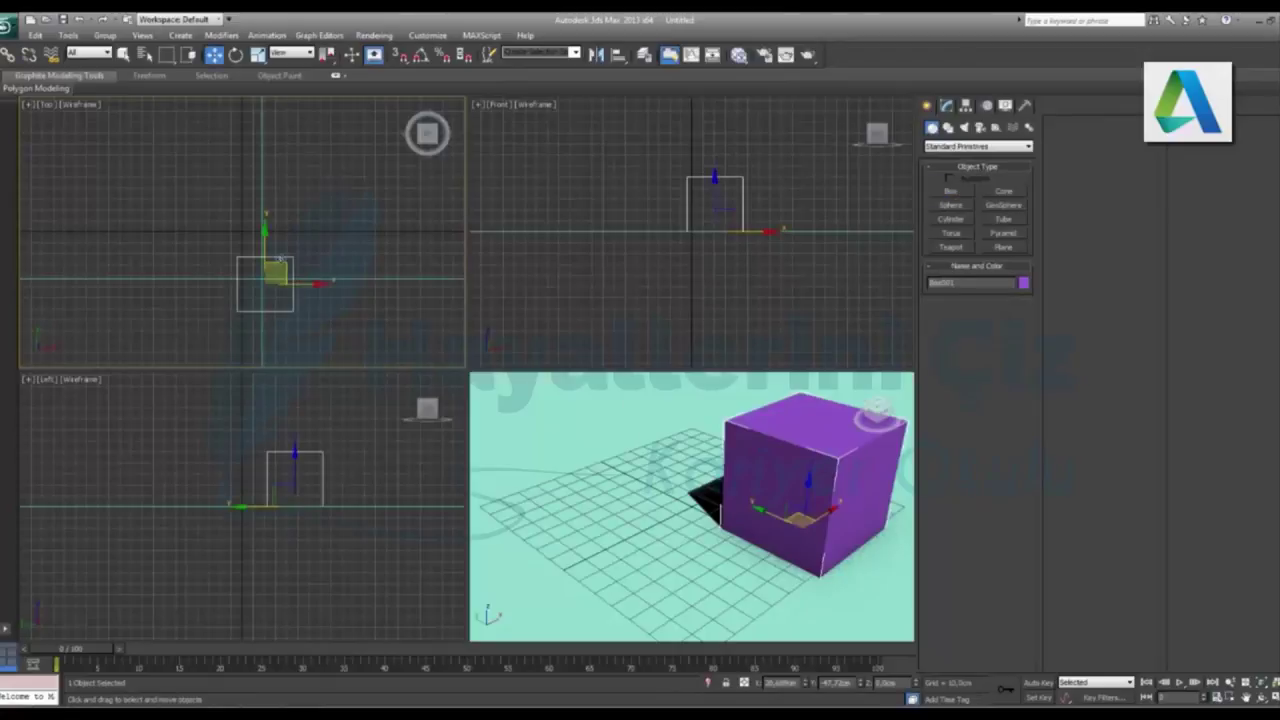
{"action": "left_click_drag", "start_coordinate": [273, 268], "coordinate": [273, 259]}
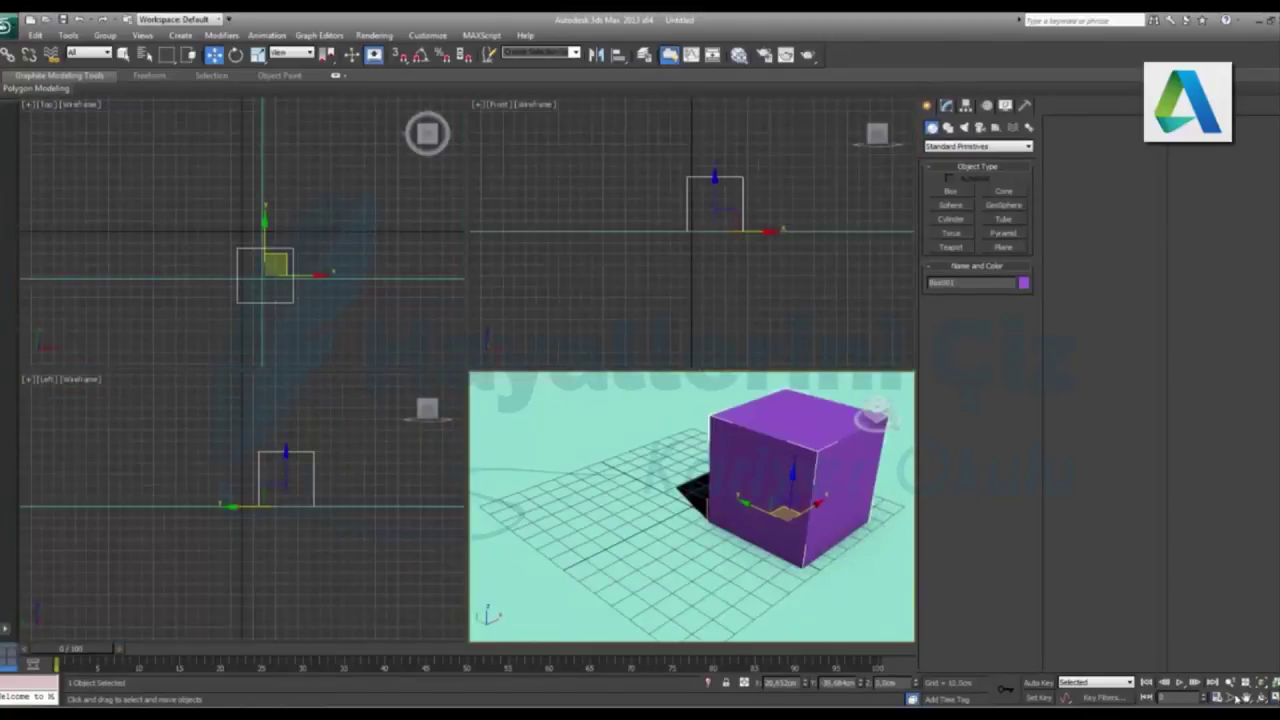
{"action": "key", "text": "alt+w"}
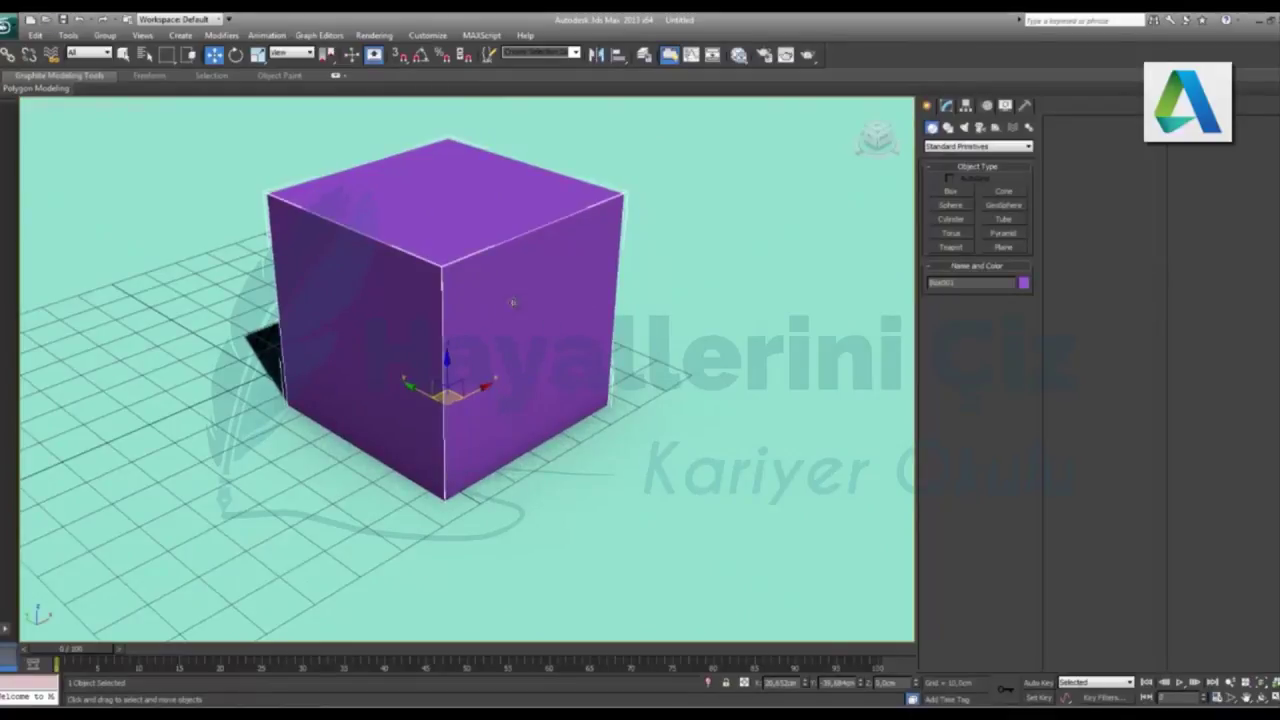
Convert the cube to Editable Poly and chamfer all 12 of its edges
{"action": "right_click", "coordinate": [508, 400]}
{"action": "left_click", "coordinate": [719, 435]}
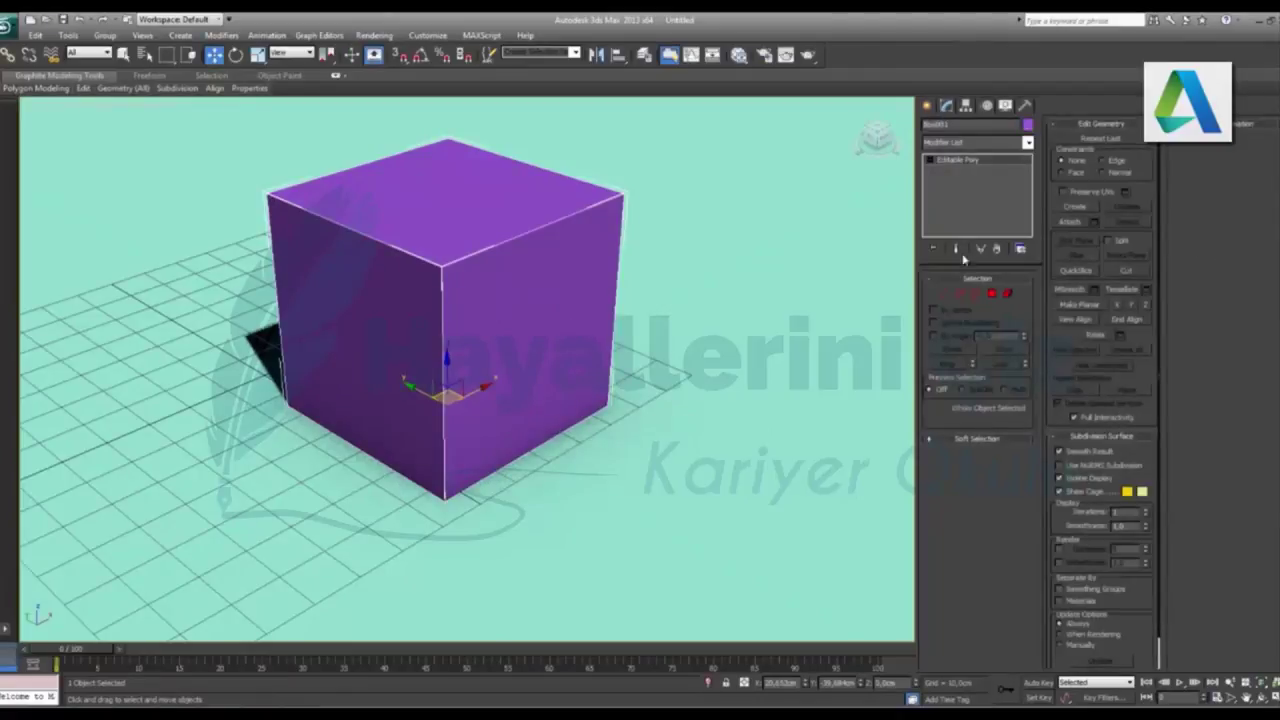
{"action": "left_click", "coordinate": [961, 294]}
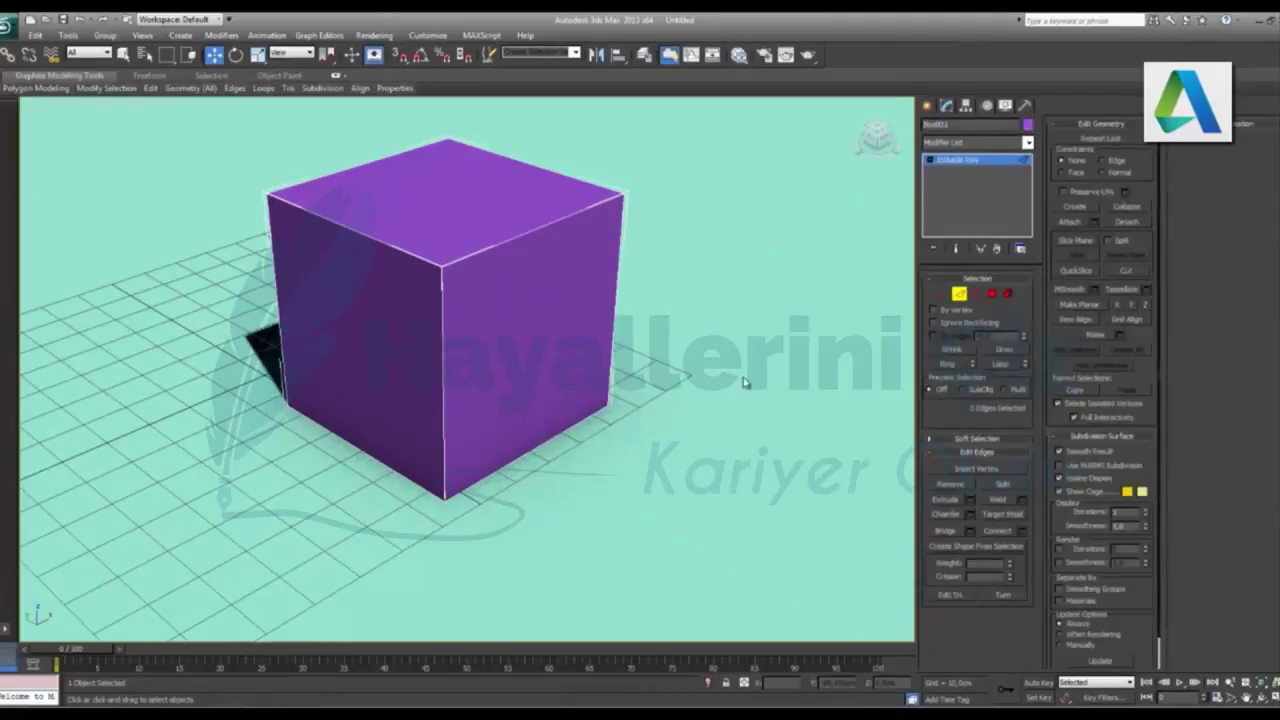
{"action": "left_click_drag", "start_coordinate": [794, 570], "coordinate": [142, 103]}
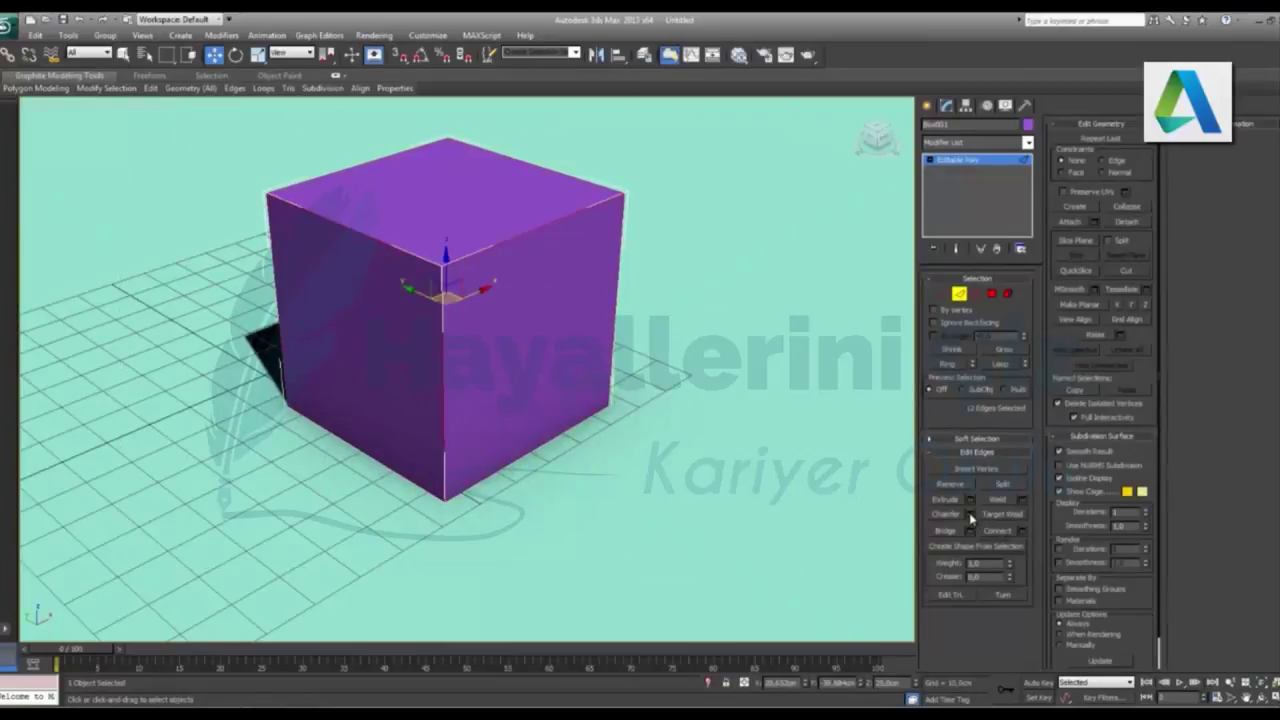
{"action": "left_click", "coordinate": [1021, 530]}
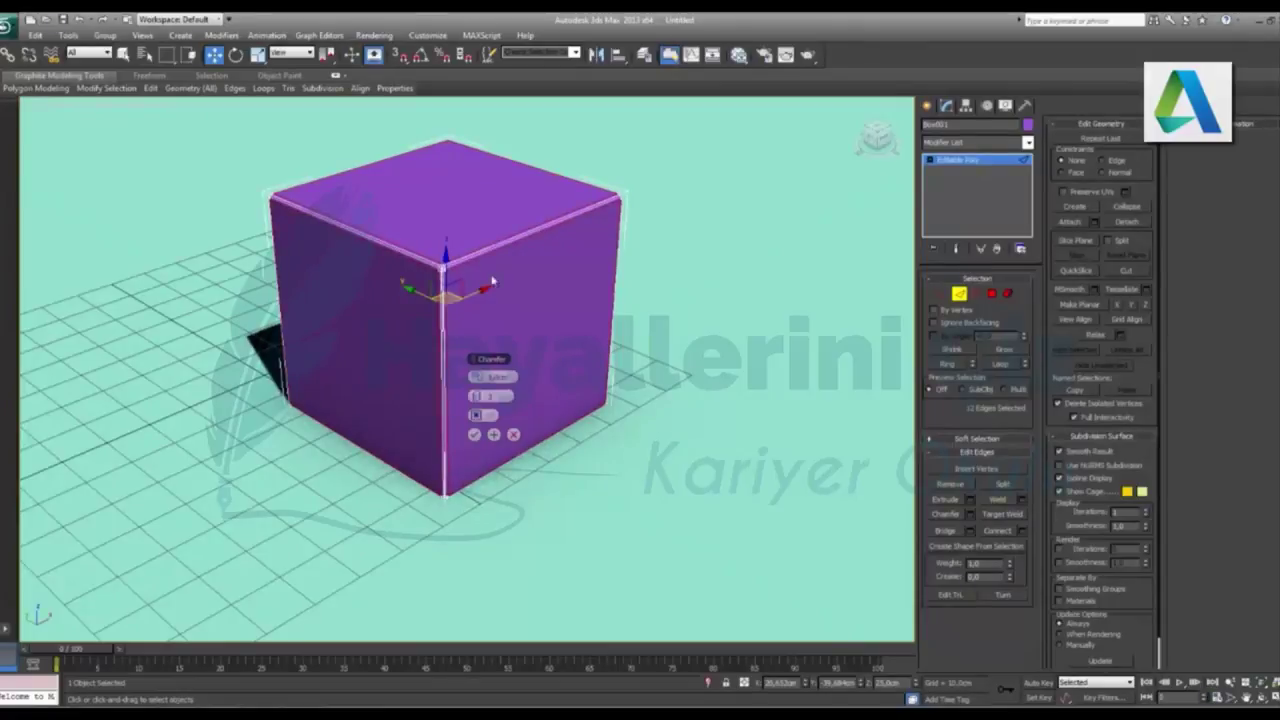
{"action": "left_click", "coordinate": [474, 434]}
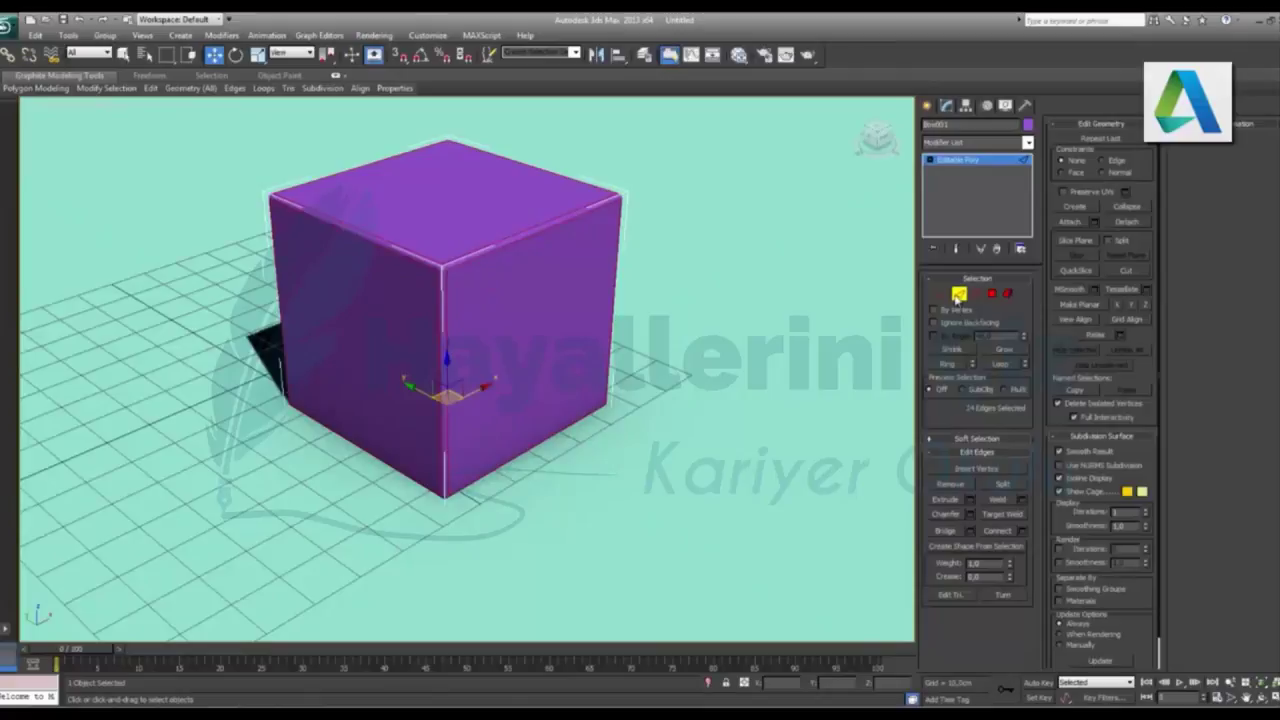
{"action": "left_click", "coordinate": [958, 297]}
Render the chamfered cube from Perspective, close the render window, and delete the cube
{"action": "key", "text": "shift+q"}
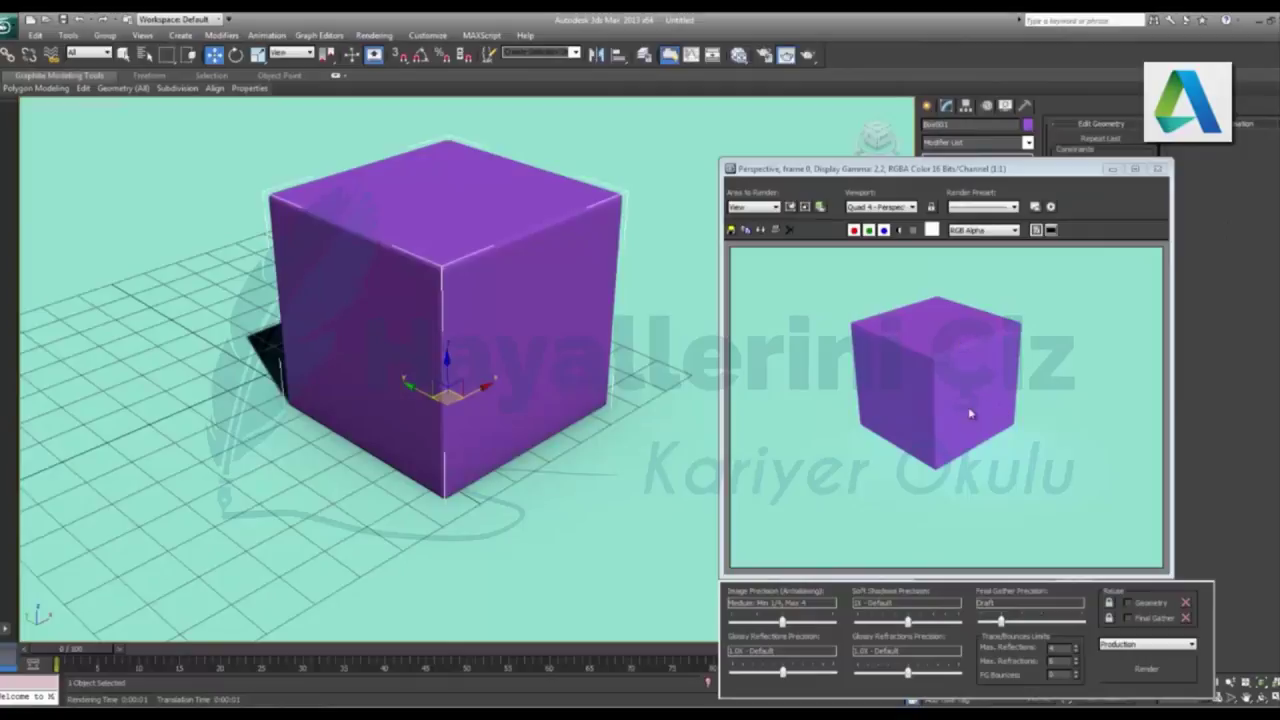
{"action": "left_click", "coordinate": [1157, 168]}
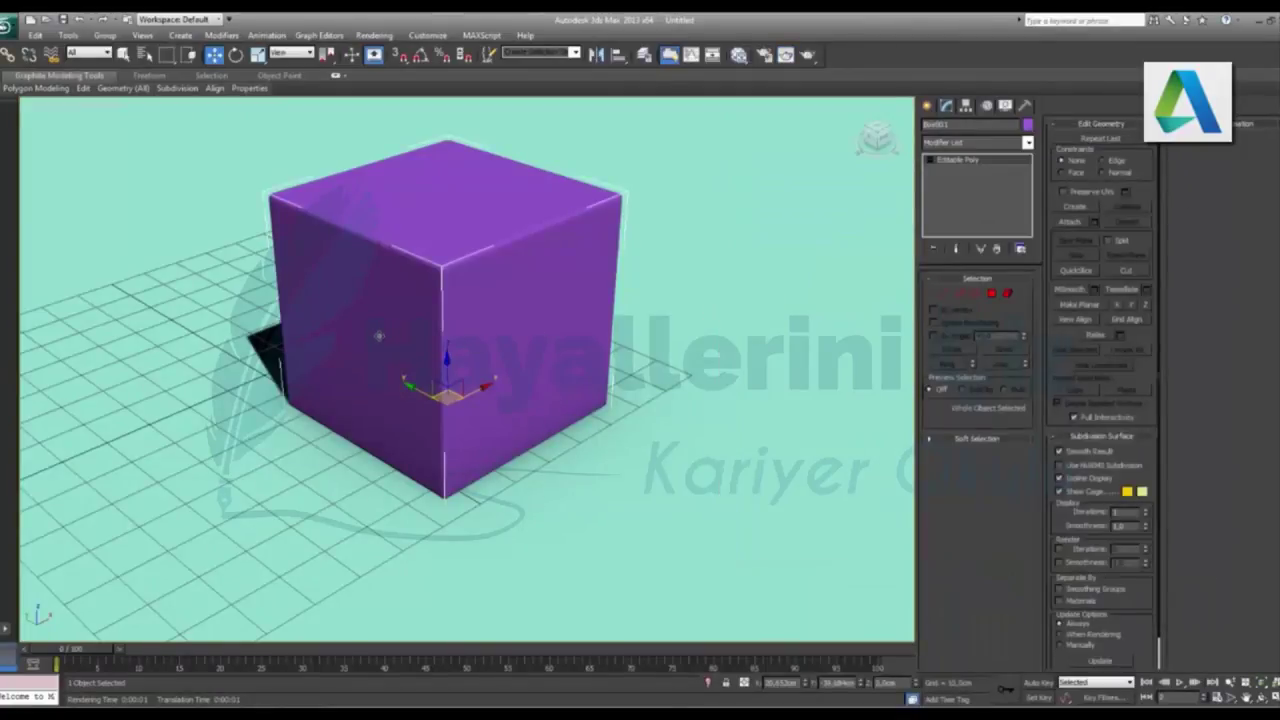
{"action": "key", "text": "Delete"}
Draw a new box on the grid
{"action": "left_click", "coordinate": [926, 106]}
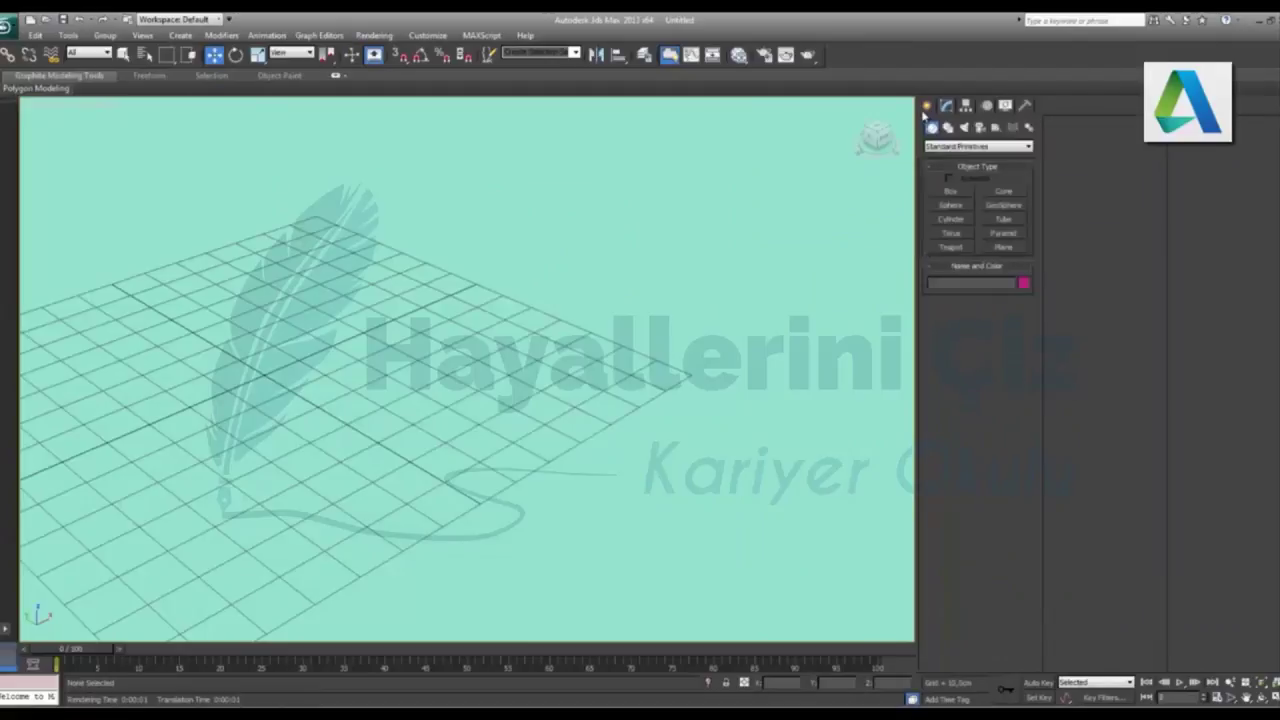
{"action": "left_click", "coordinate": [953, 195]}
{"action": "left_click_drag", "start_coordinate": [466, 345], "coordinate": [477, 549]}
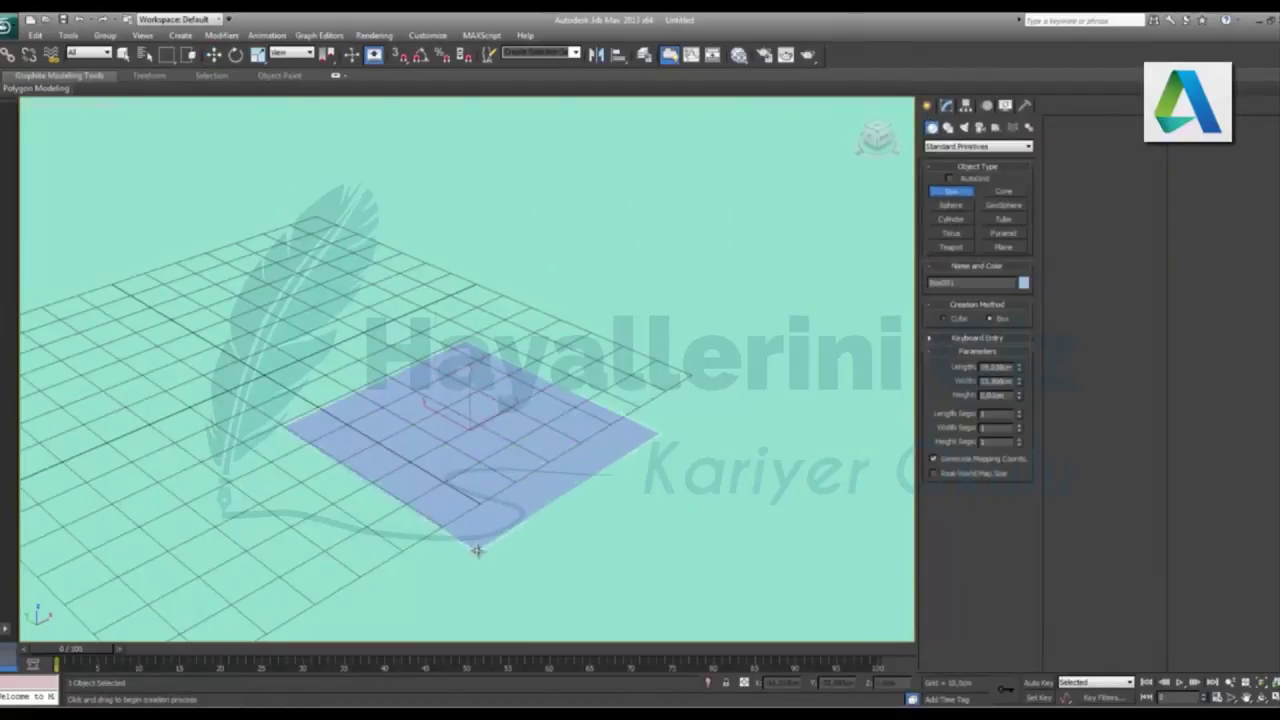
{"action": "left_click", "coordinate": [482, 466]}
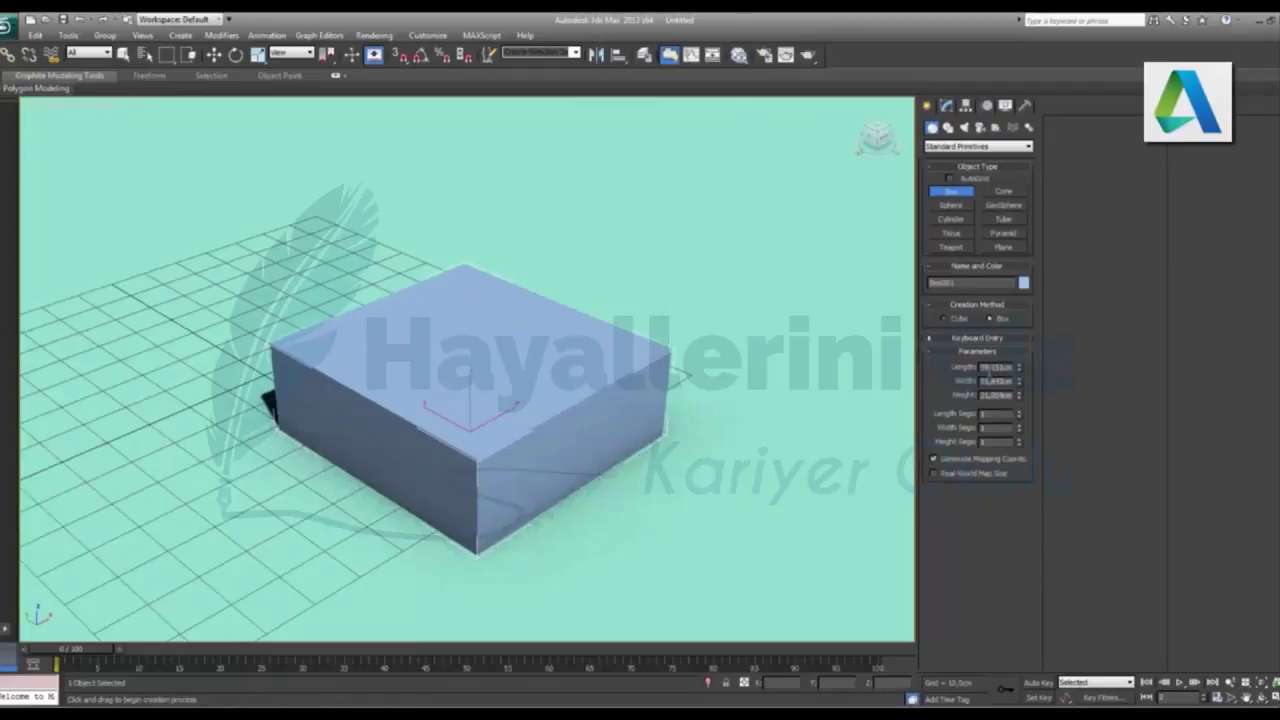
Set the box's Length, Width and Height to 30
{"action": "double_click", "coordinate": [995, 368]}
{"action": "type", "text": "30"}
{"action": "key", "text": "Tab"}
{"action": "type", "text": "30"}
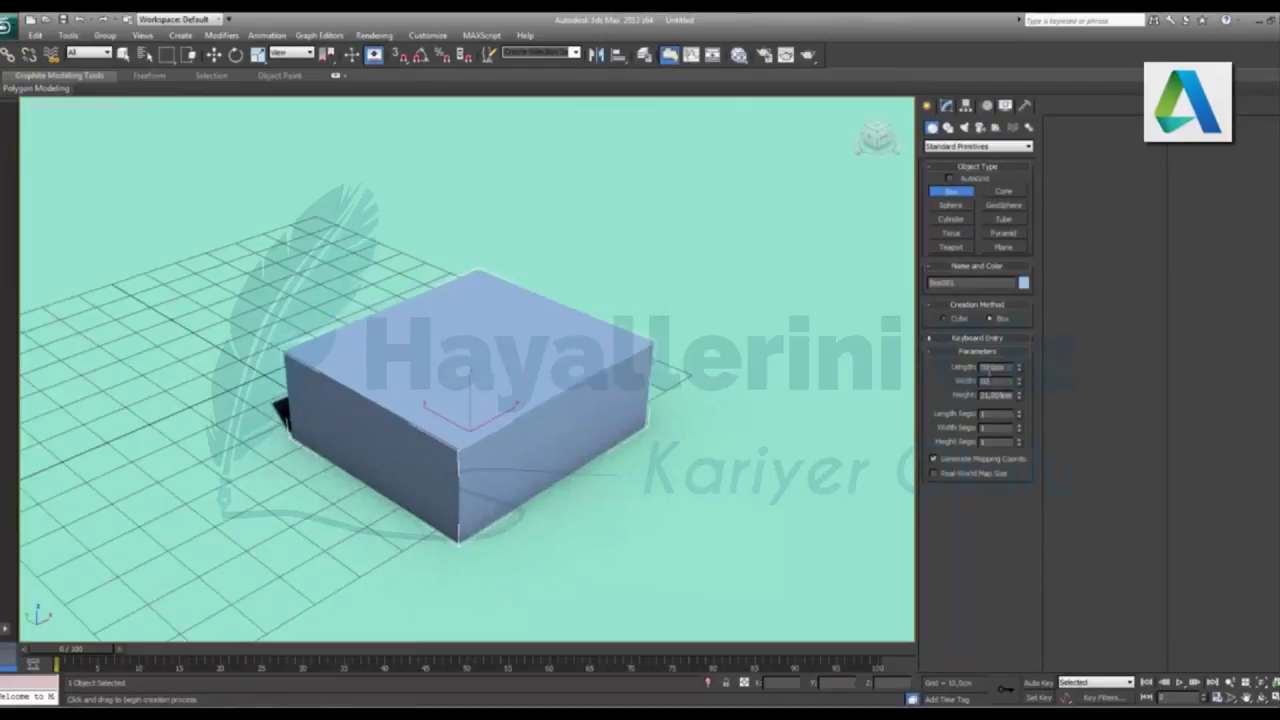
{"action": "key", "text": "Tab"}
{"action": "type", "text": "30"}
{"action": "key", "text": "Tab"}
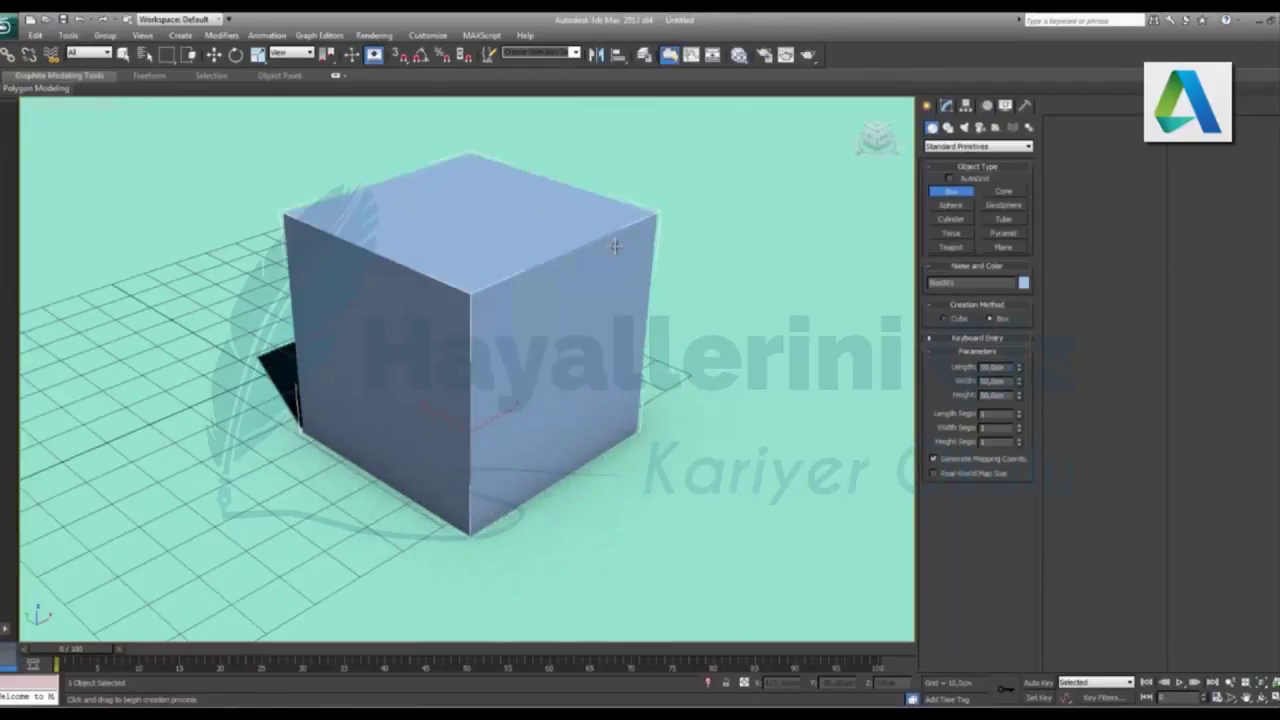
{"action": "key", "text": "w"}
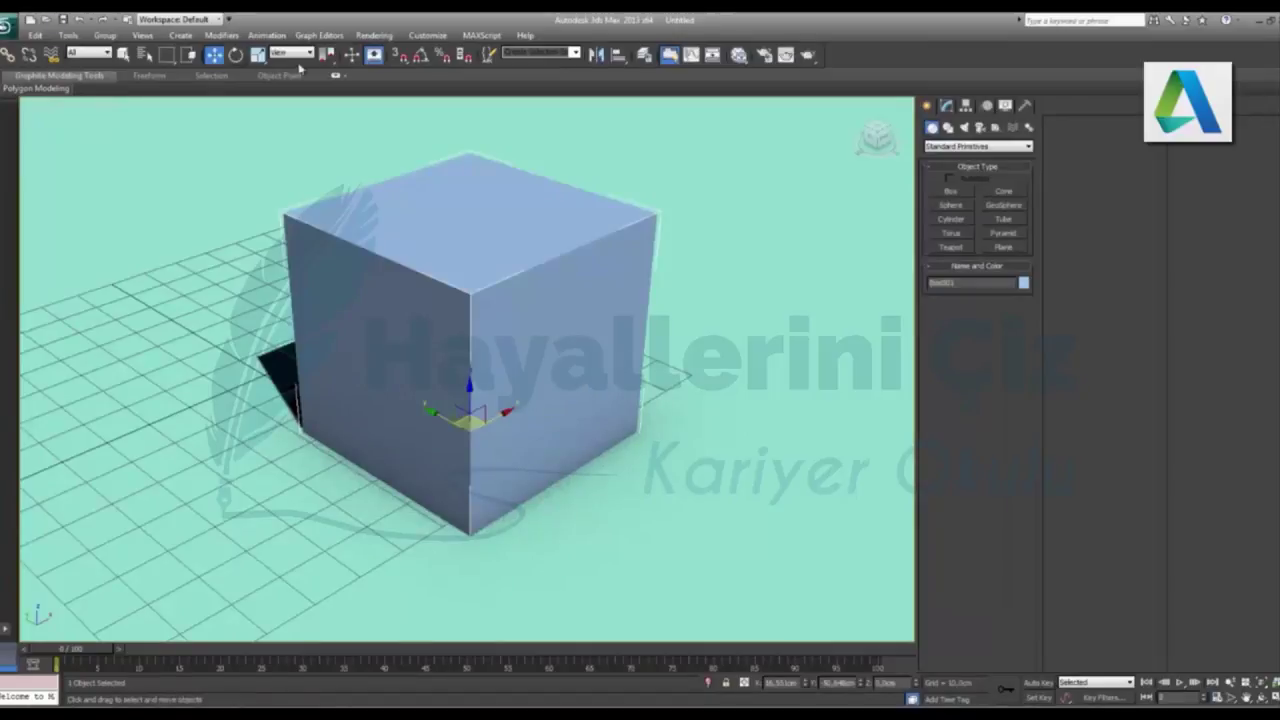
{"action": "left_click", "coordinate": [376, 36]}
{"action": "left_click", "coordinate": [432, 339]}
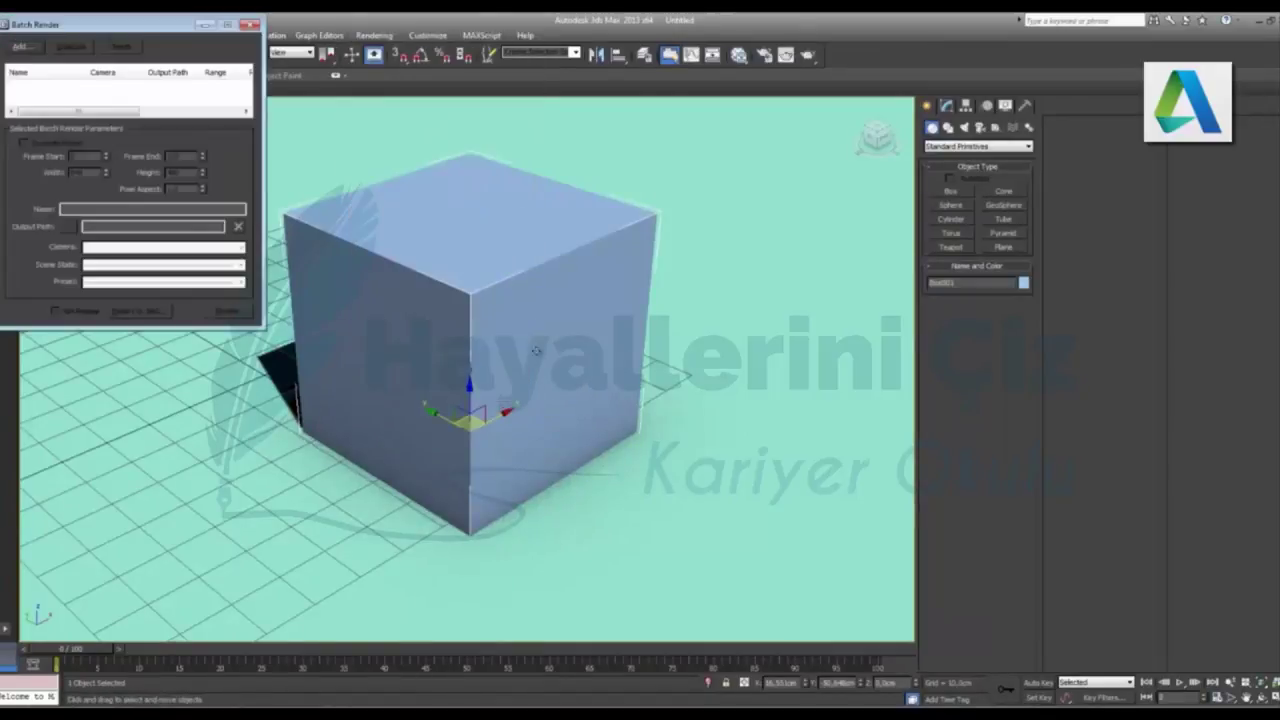
{"action": "left_click", "coordinate": [251, 24]}
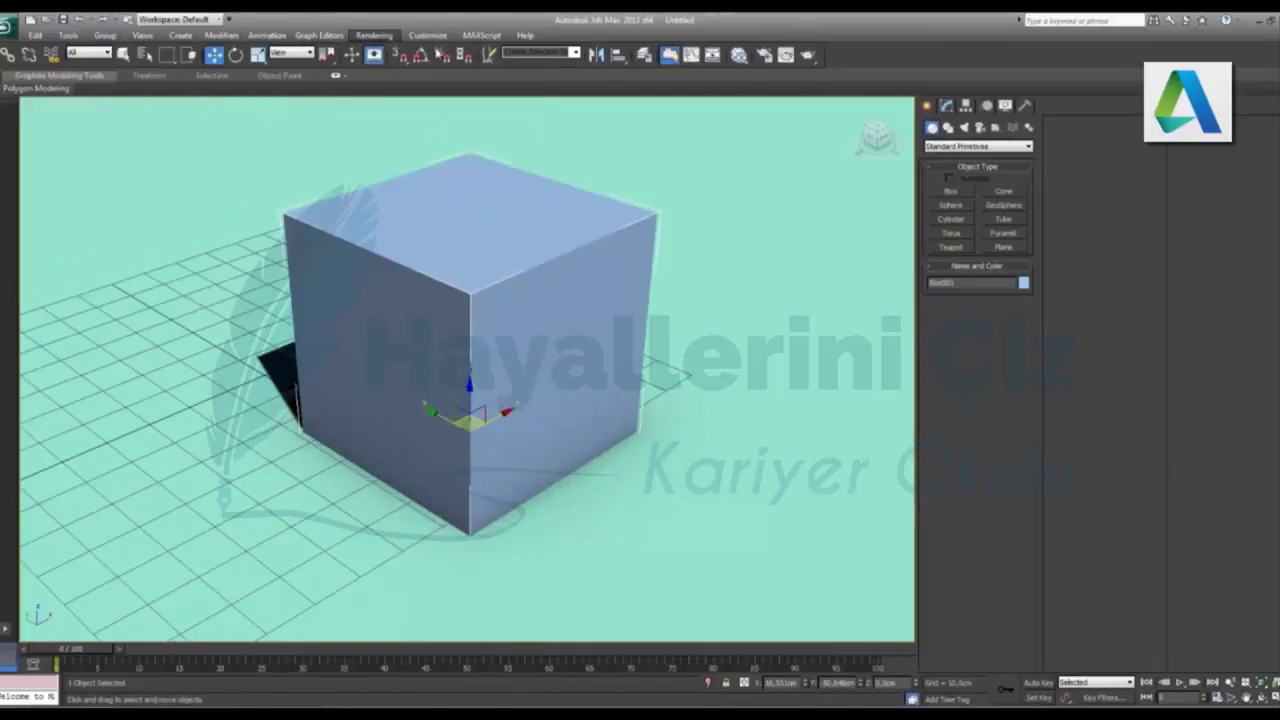
{"action": "left_click", "coordinate": [376, 36]}
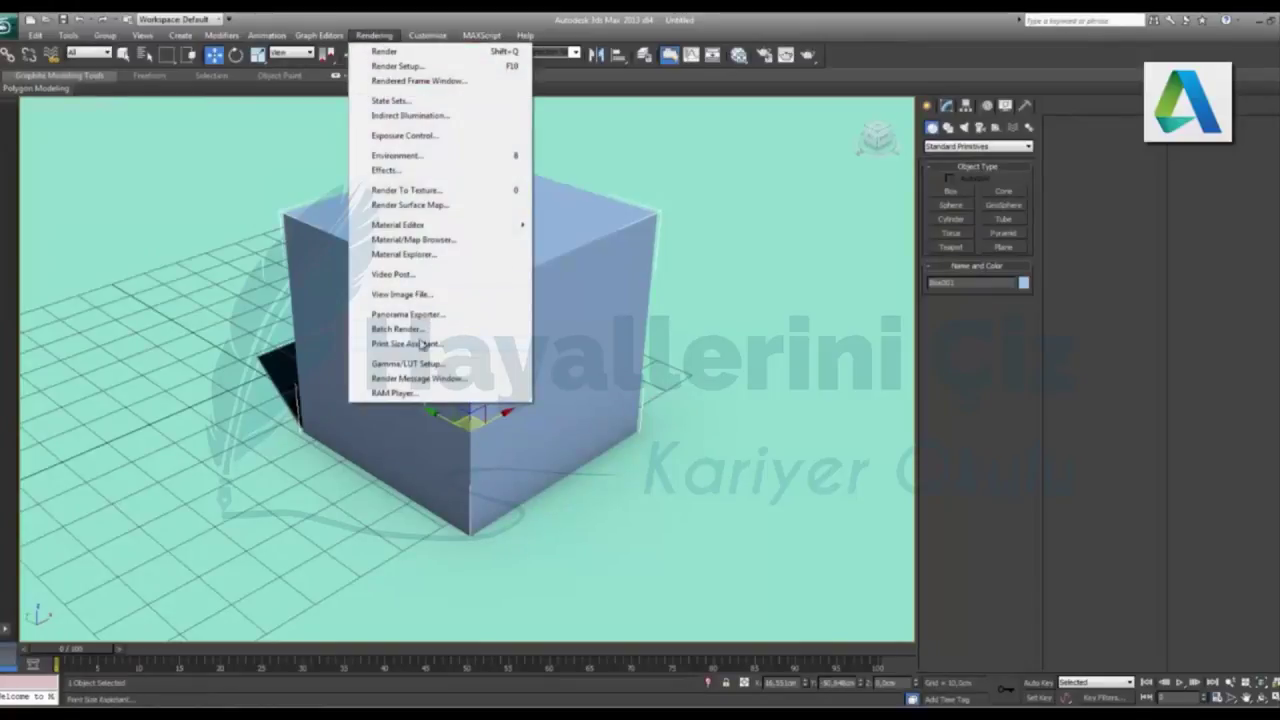
{"action": "left_click", "coordinate": [412, 66]}
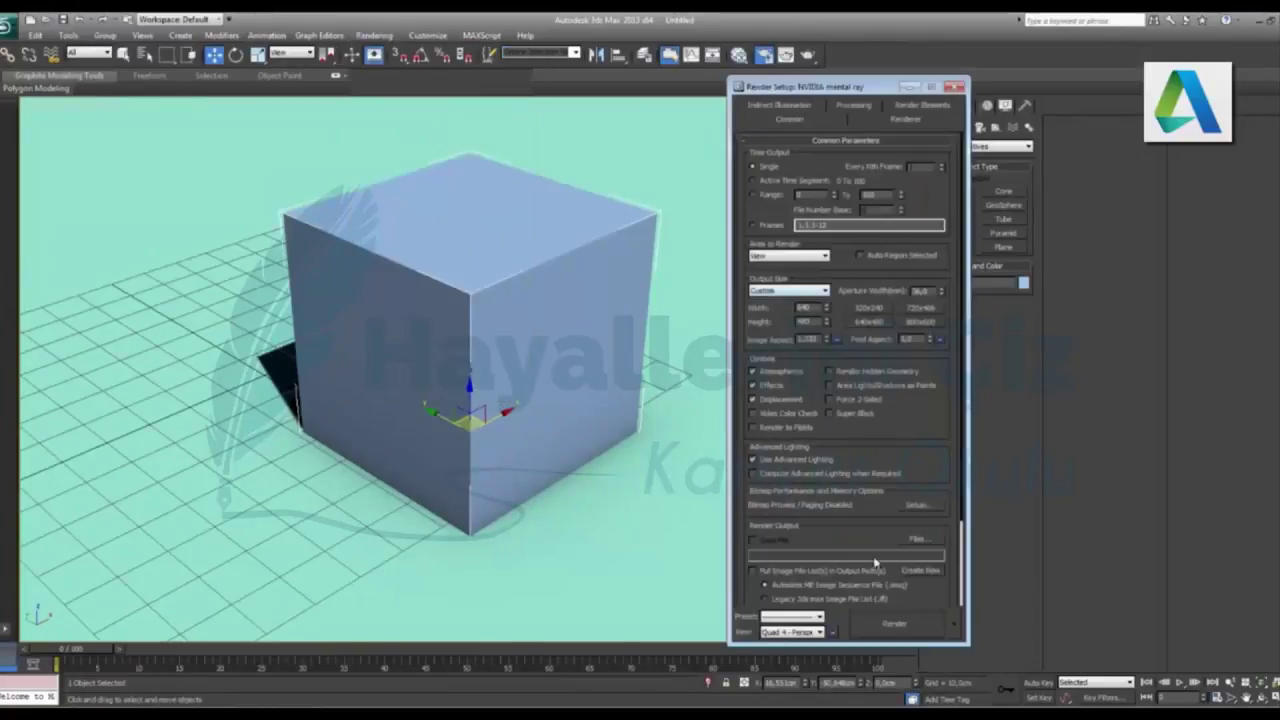
{"action": "left_click_drag", "start_coordinate": [922, 436], "coordinate": [930, 187]}
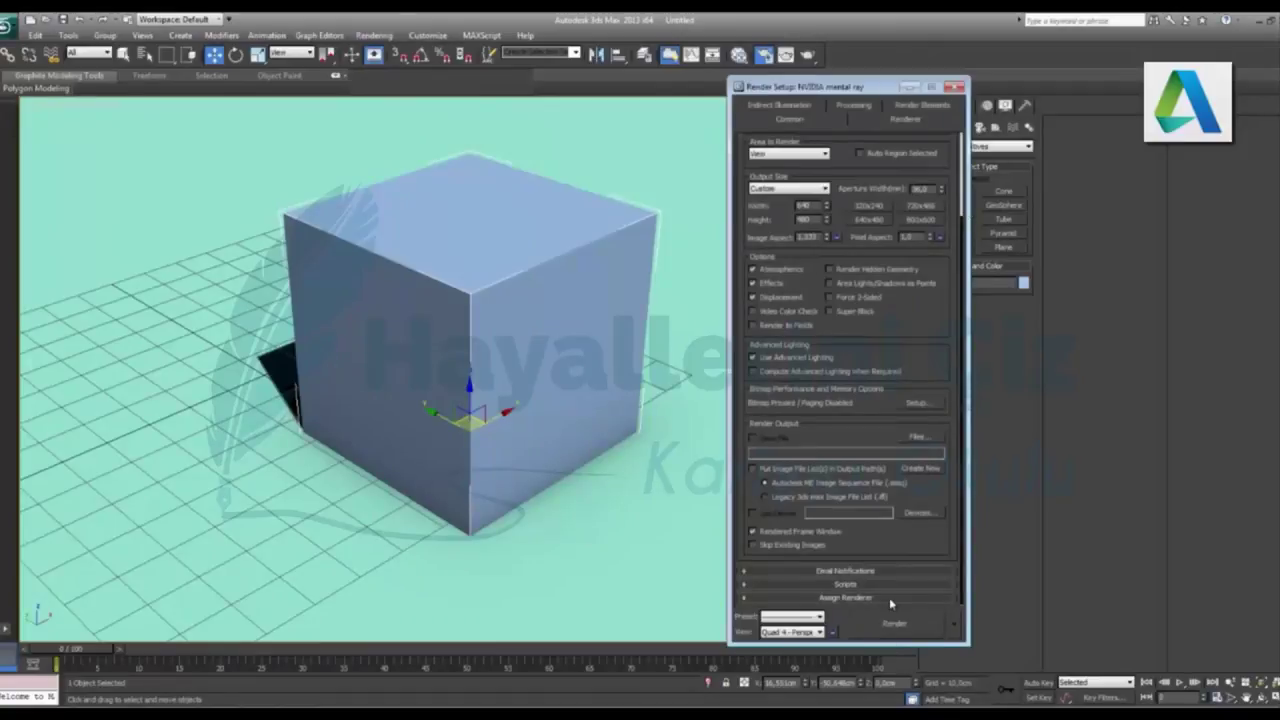
{"action": "left_click", "coordinate": [888, 598]}
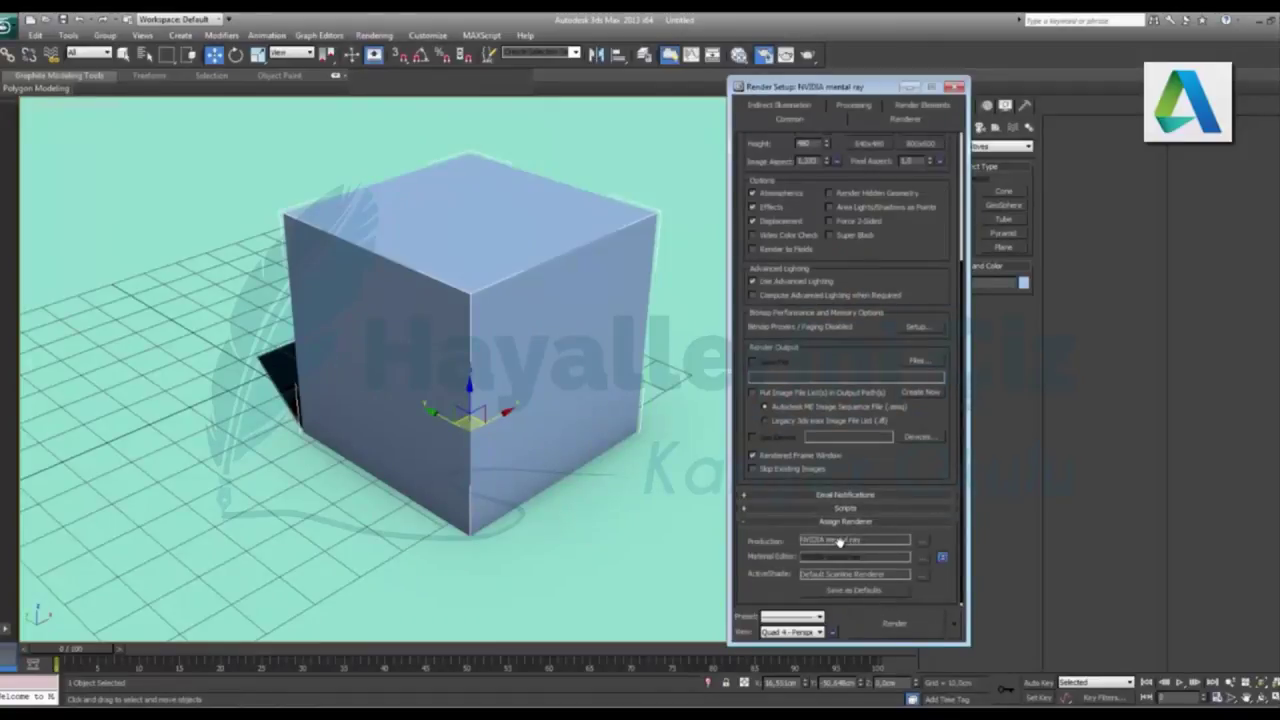
{"action": "left_click", "coordinate": [956, 87]}
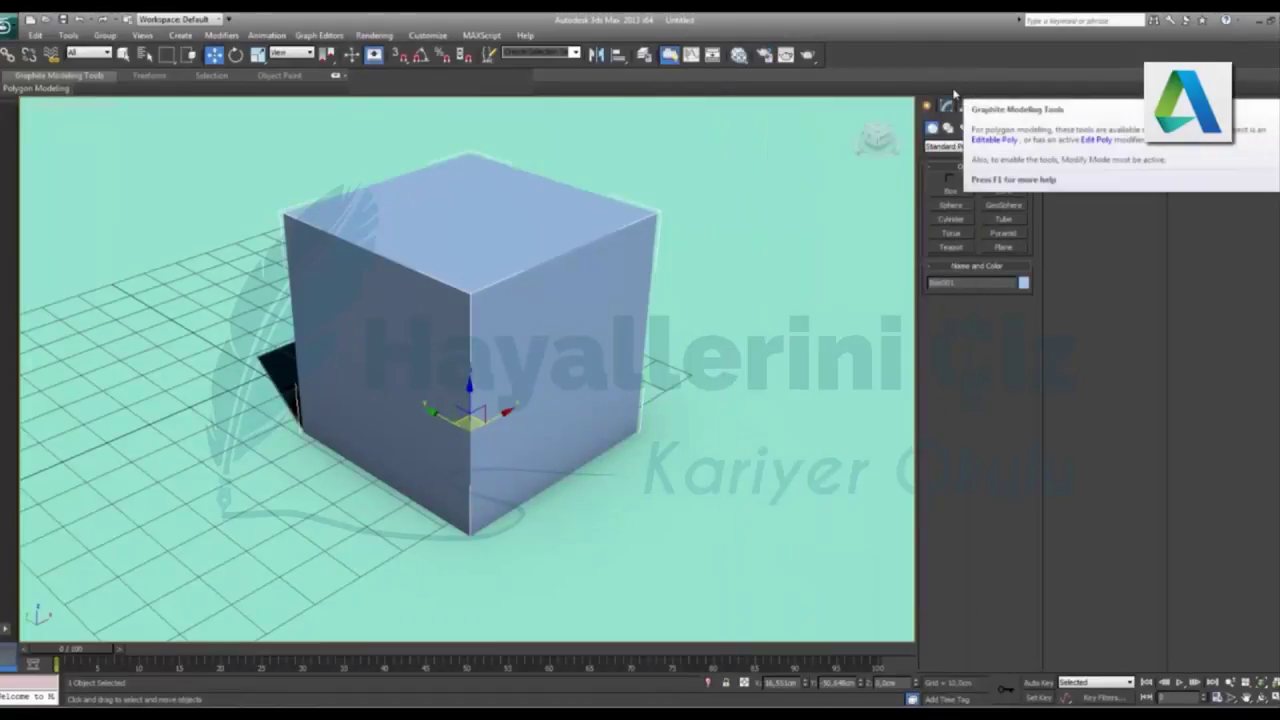
Create a new Arch & Design material, Material #25, in the Slate Material Editor
{"action": "key", "text": "m"}
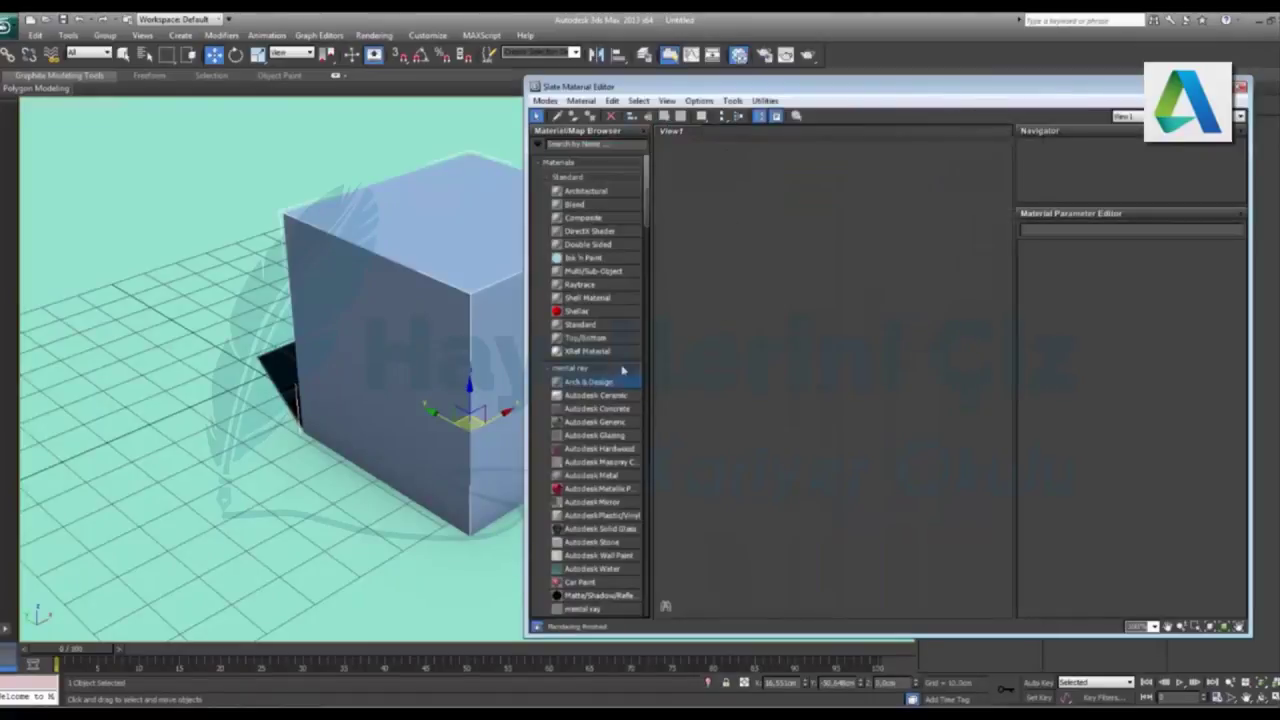
{"action": "double_click", "coordinate": [578, 386]}
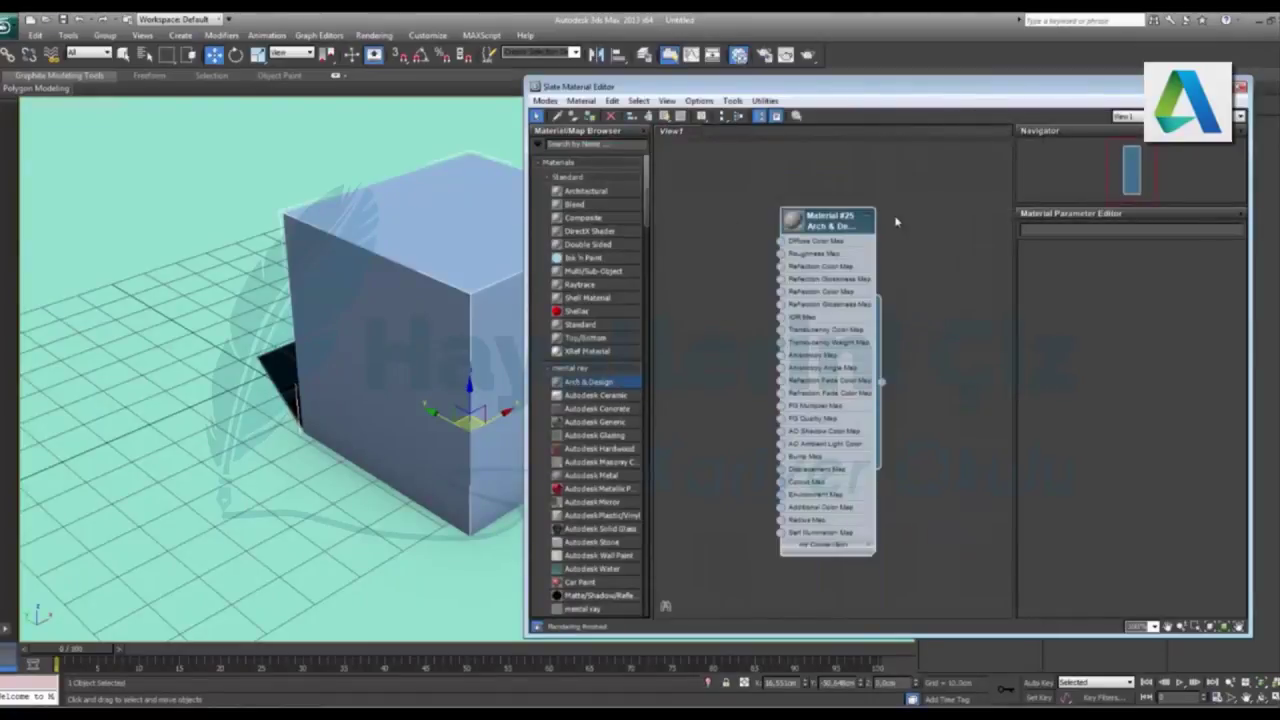
{"action": "left_click_drag", "start_coordinate": [813, 222], "coordinate": [720, 168]}
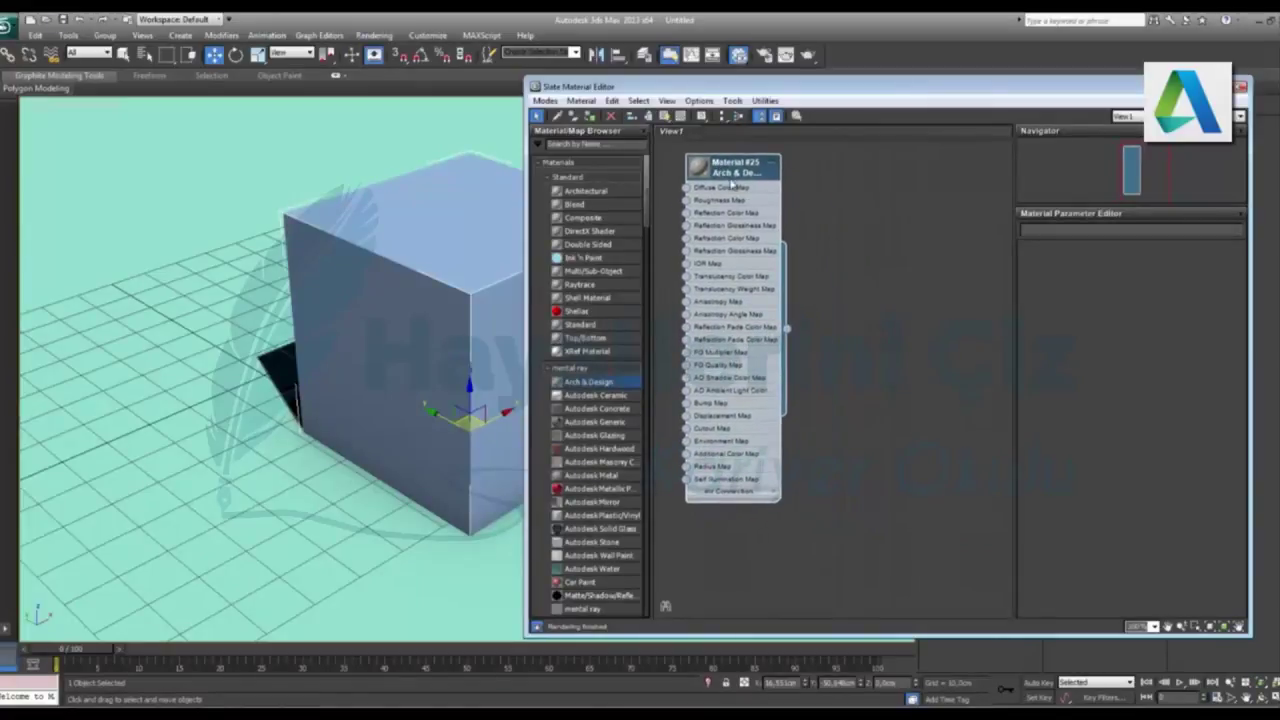
{"action": "double_click", "coordinate": [740, 169]}
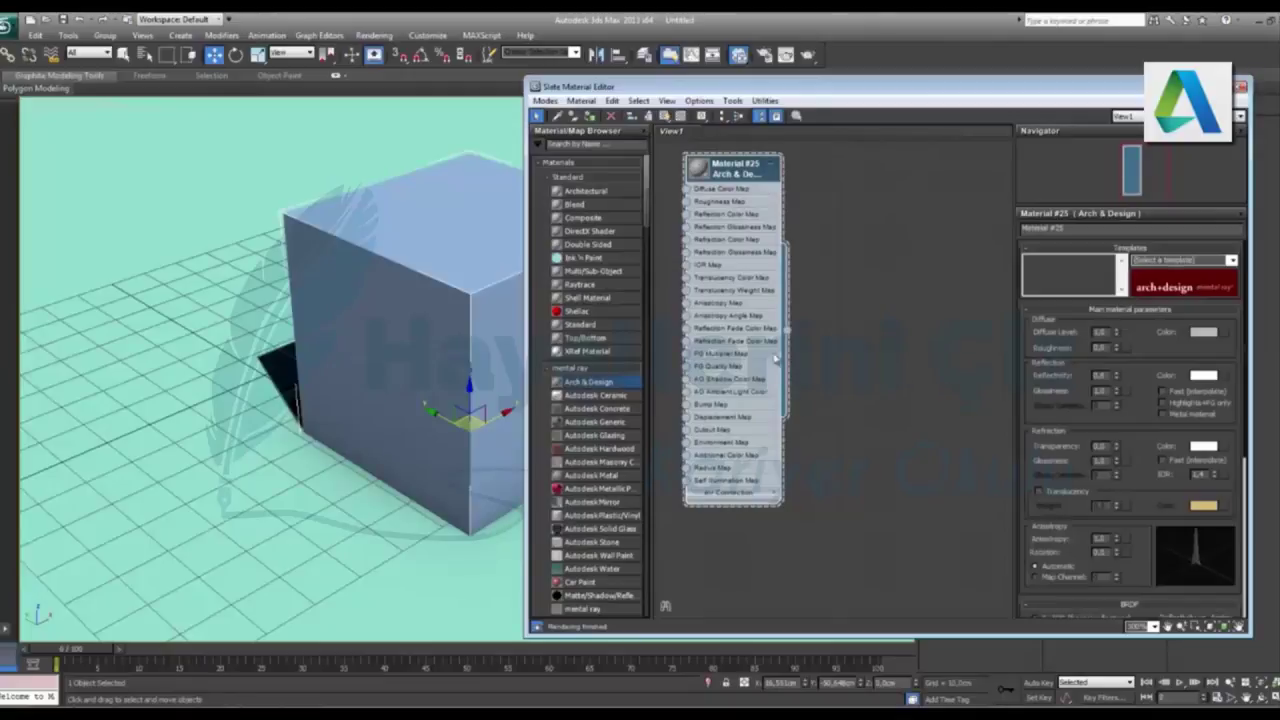
Wire Material #25 onto the cube and select the cube
{"action": "mouse_move", "coordinate": [787, 330]}
{"action": "left_mouse_down"}
{"action": "mouse_move", "coordinate": [615, 410]}
{"action": "mouse_move", "coordinate": [425, 400]}
{"action": "left_mouse_up"}
{"action": "left_click_drag", "start_coordinate": [786, 334], "coordinate": [428, 405]}
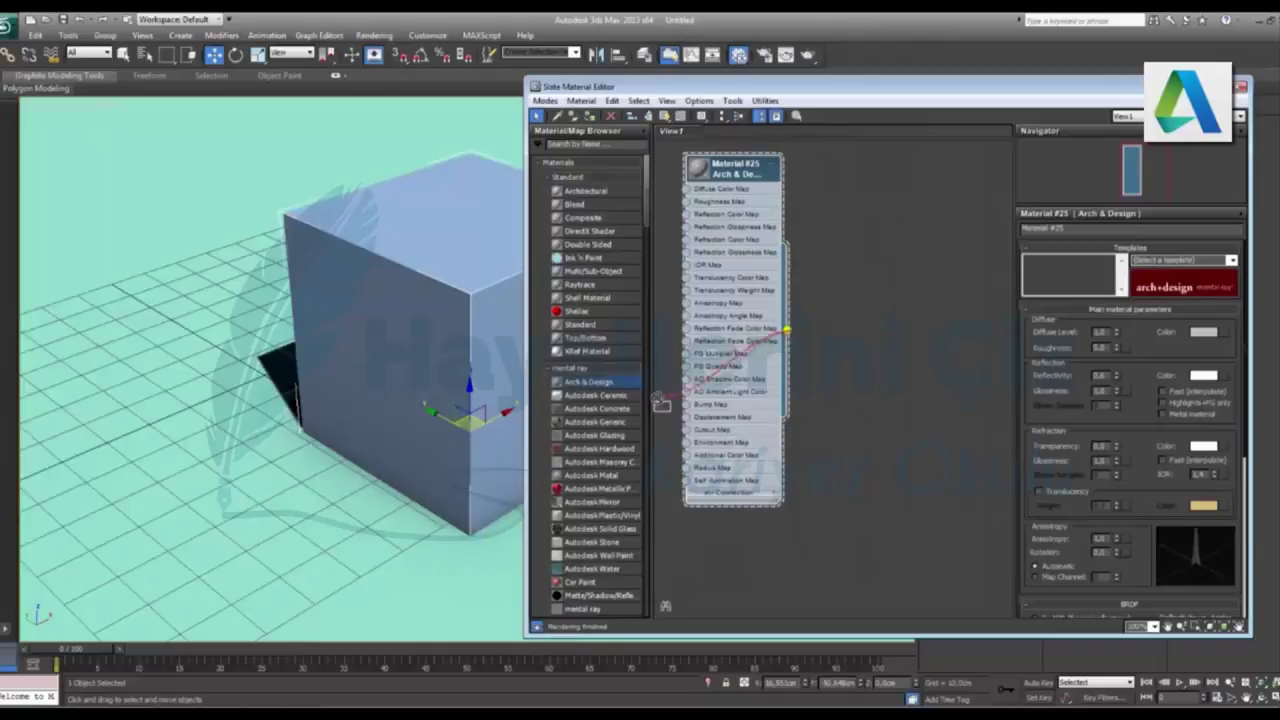
{"action": "left_click_drag", "start_coordinate": [787, 330], "coordinate": [419, 393]}
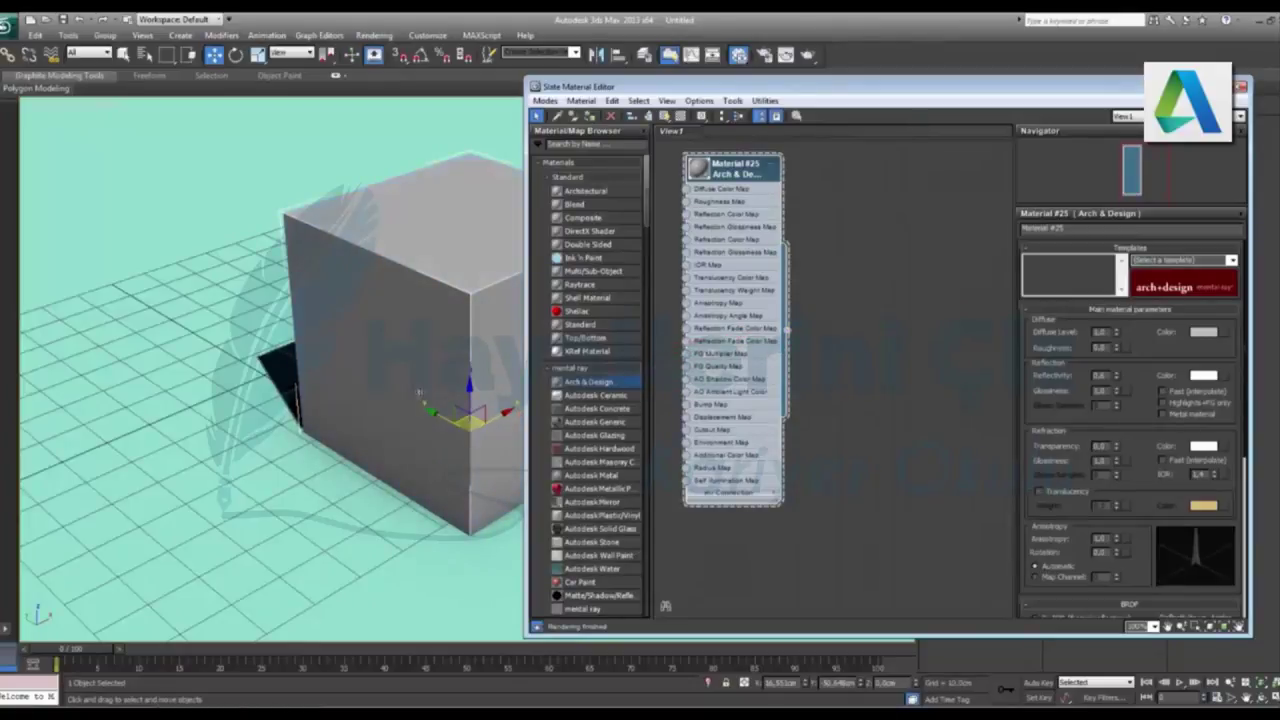
{"action": "left_click_drag", "start_coordinate": [786, 330], "coordinate": [425, 405]}
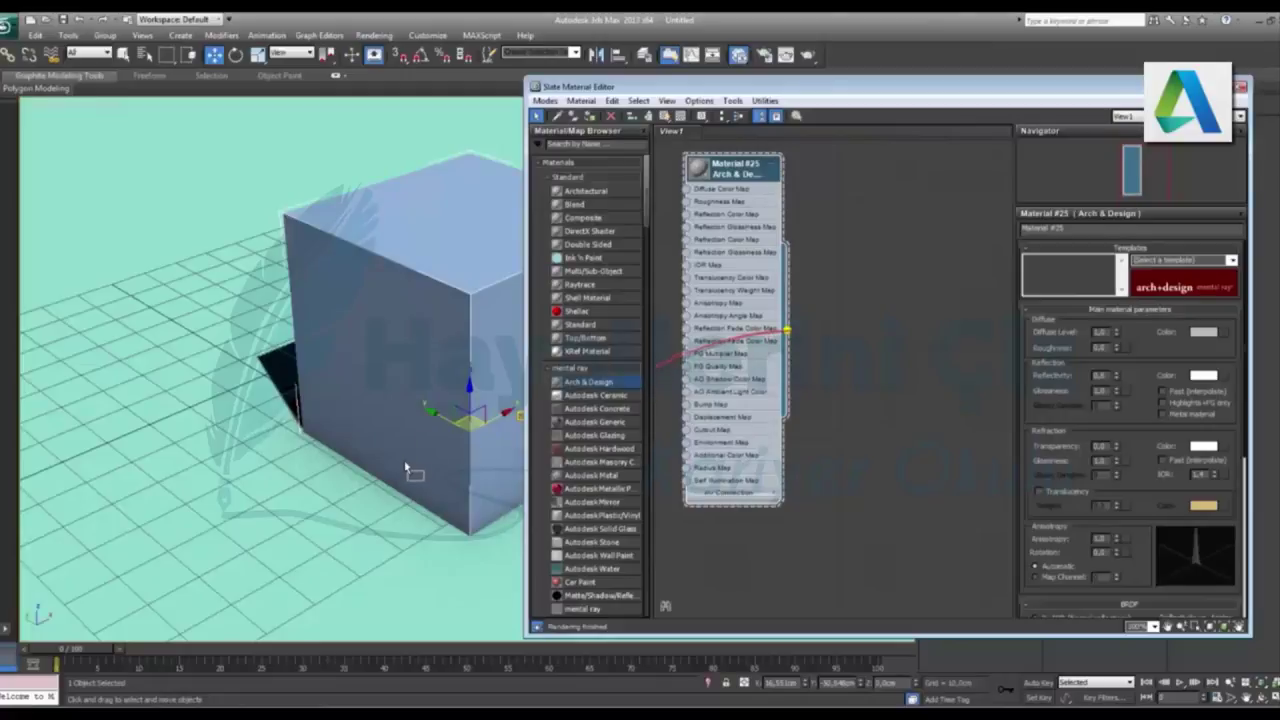
{"action": "left_click", "coordinate": [473, 400]}
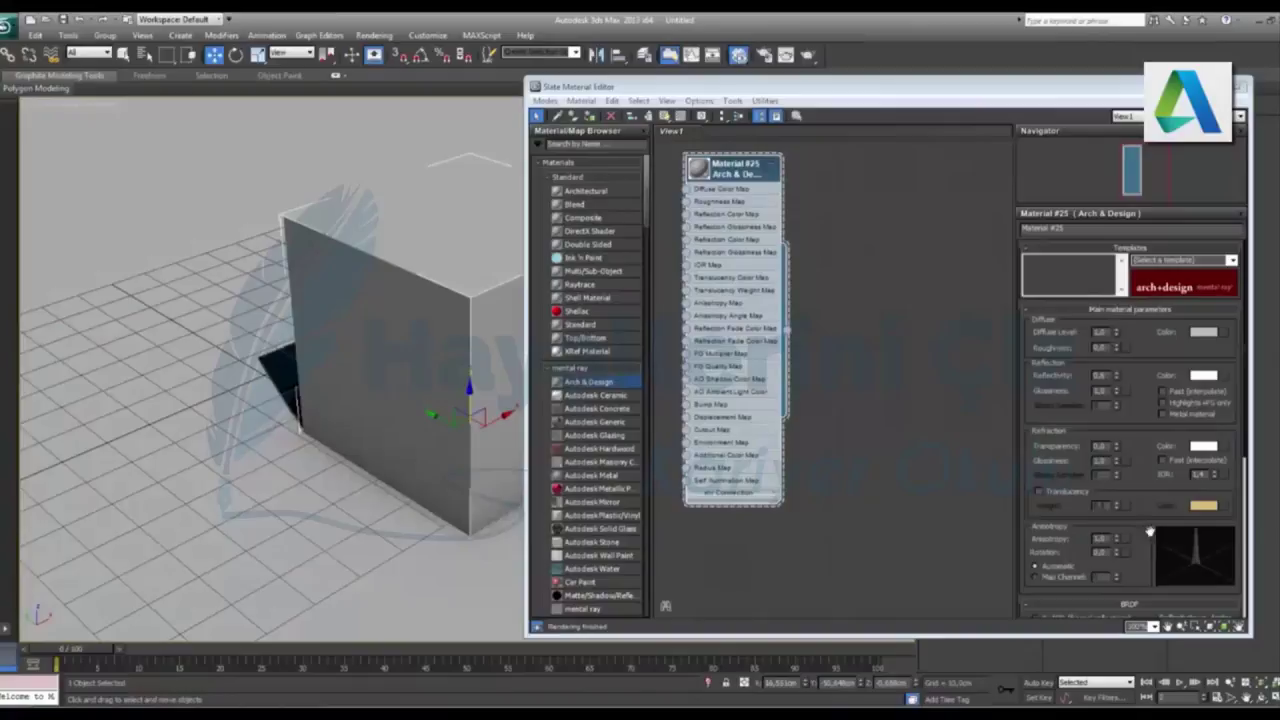
Enable Round Corners under Material #25's Special Effects and render the Perspective view
{"action": "left_click", "coordinate": [1145, 472]}
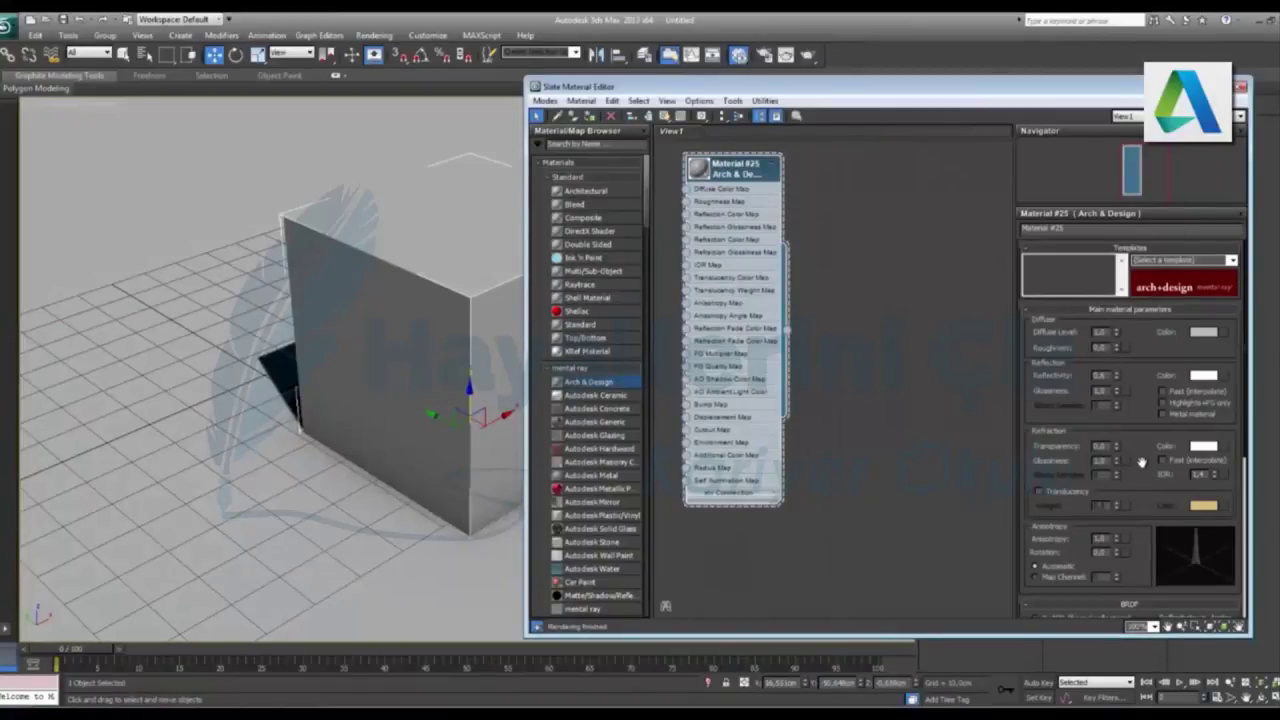
{"action": "scroll", "coordinate": [1141, 462], "scroll_direction": "down", "scroll_amount": 5}
{"action": "scroll", "coordinate": [1138, 470], "scroll_direction": "down", "scroll_amount": 3}
{"action": "scroll", "coordinate": [1132, 482], "scroll_direction": "down", "scroll_amount": 2}
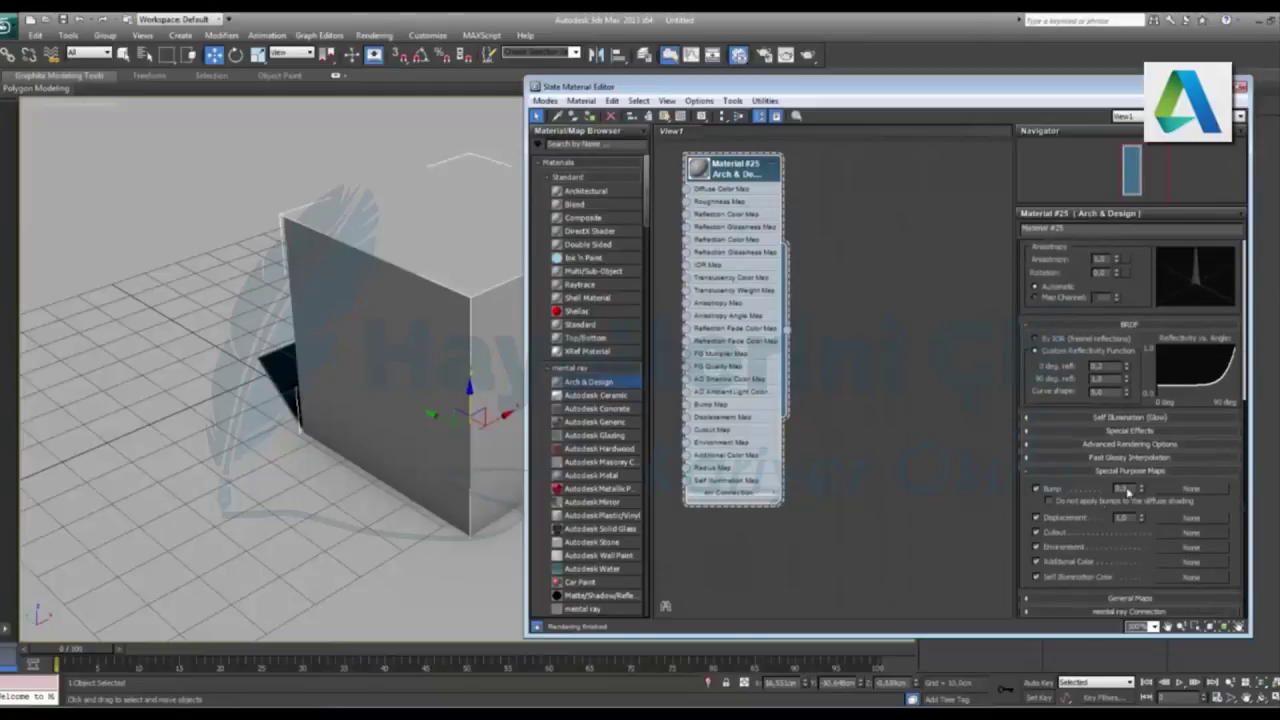
{"action": "left_click", "coordinate": [1124, 472]}
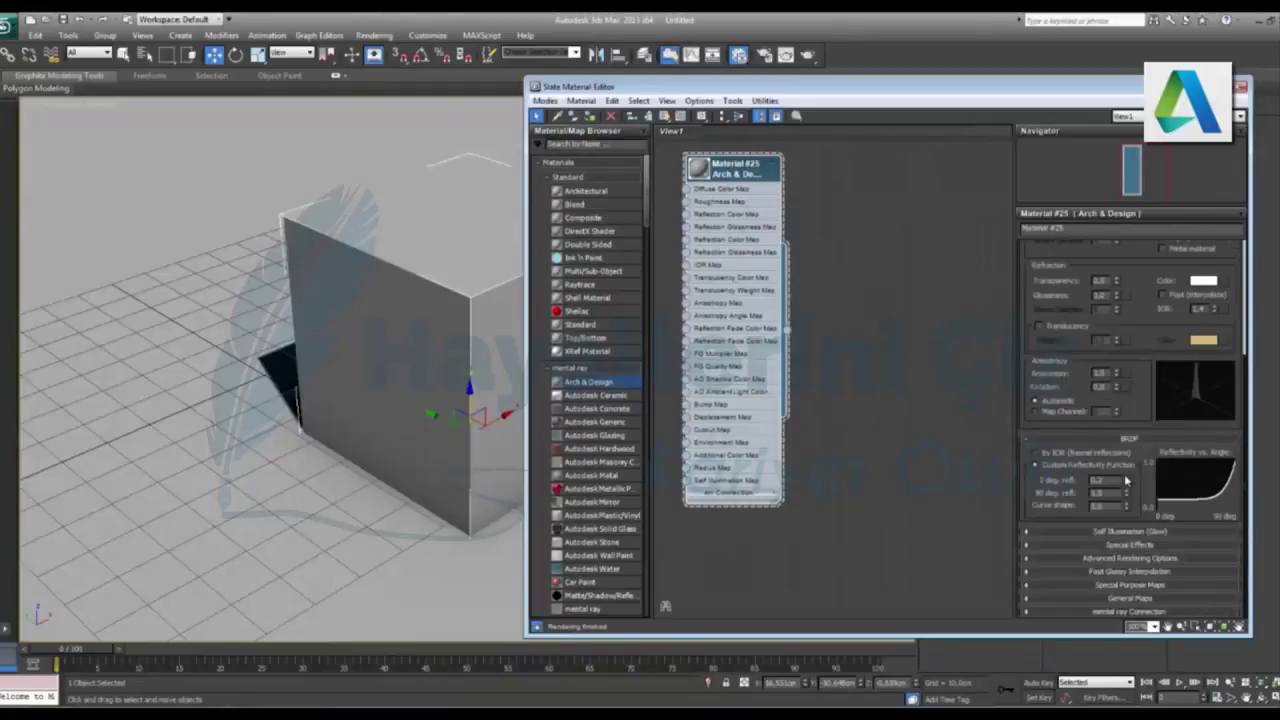
{"action": "left_click", "coordinate": [1136, 545]}
{"action": "left_click", "coordinate": [1058, 541]}
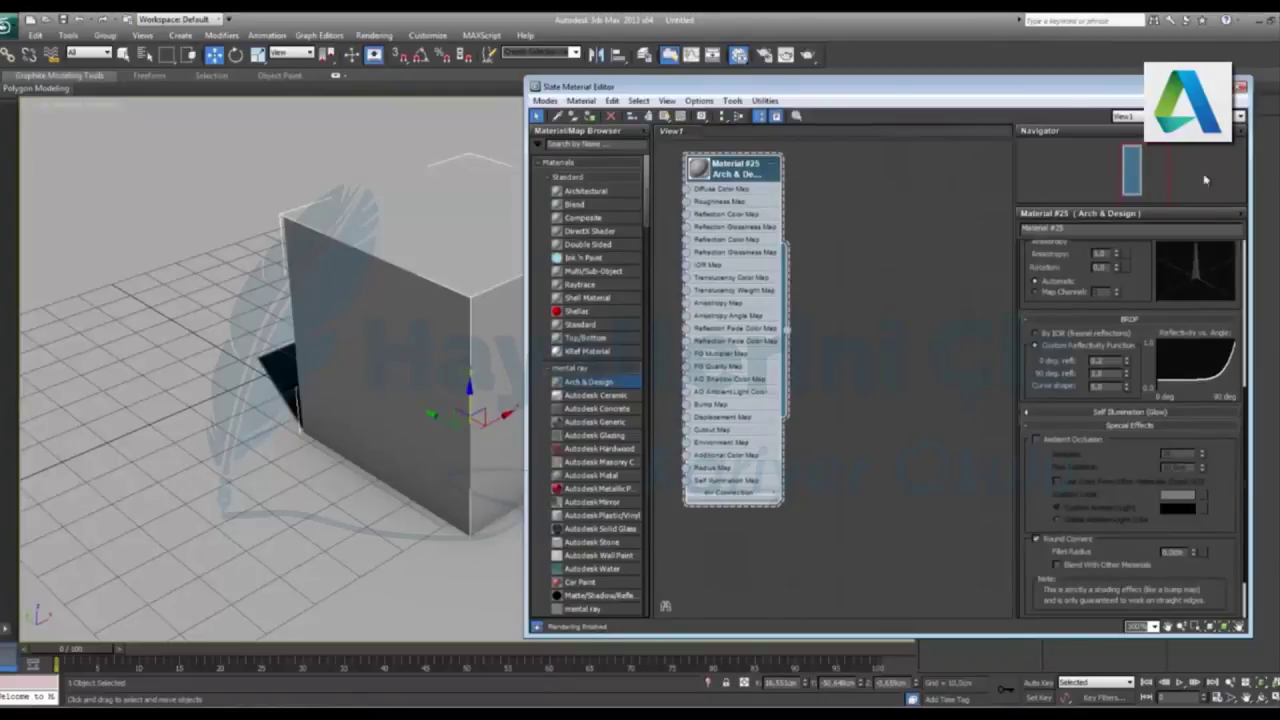
{"action": "key", "text": "shift+q"}
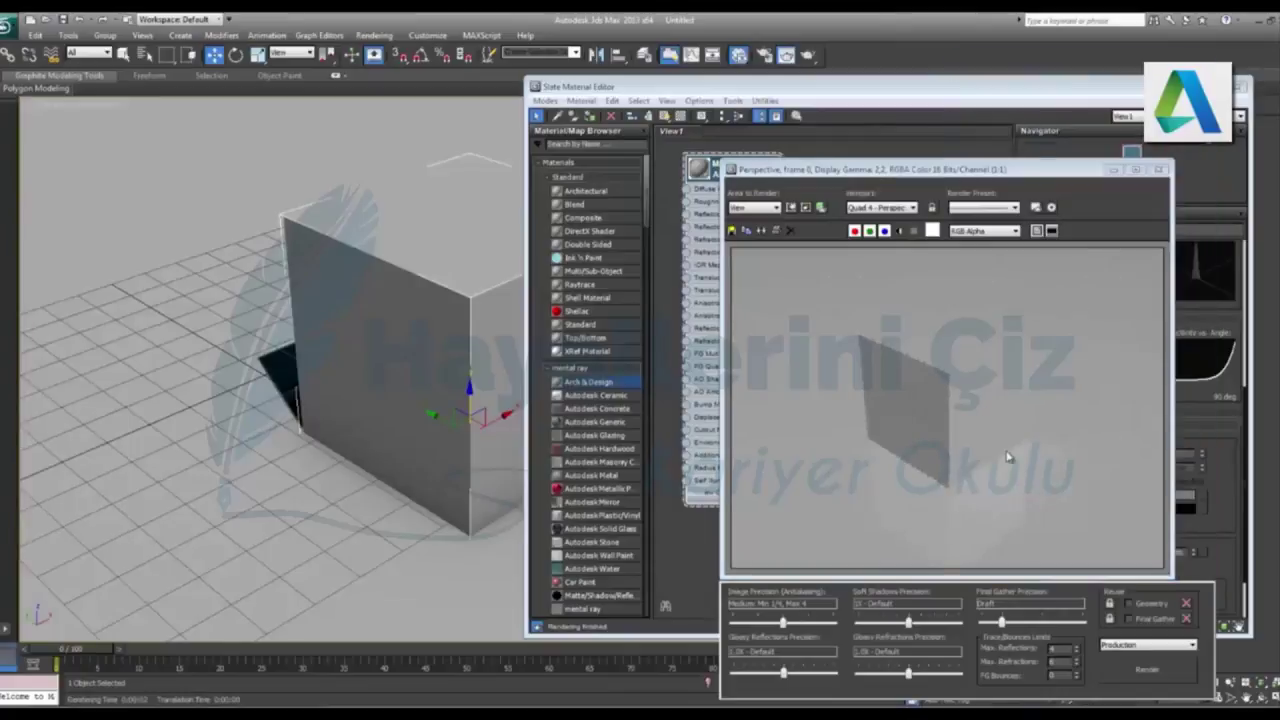
Edit the Round Corners Fillet Radius and re-render the cube, moving the render window aside
{"action": "left_click", "coordinate": [1158, 169]}
{"action": "double_click", "coordinate": [1172, 552]}
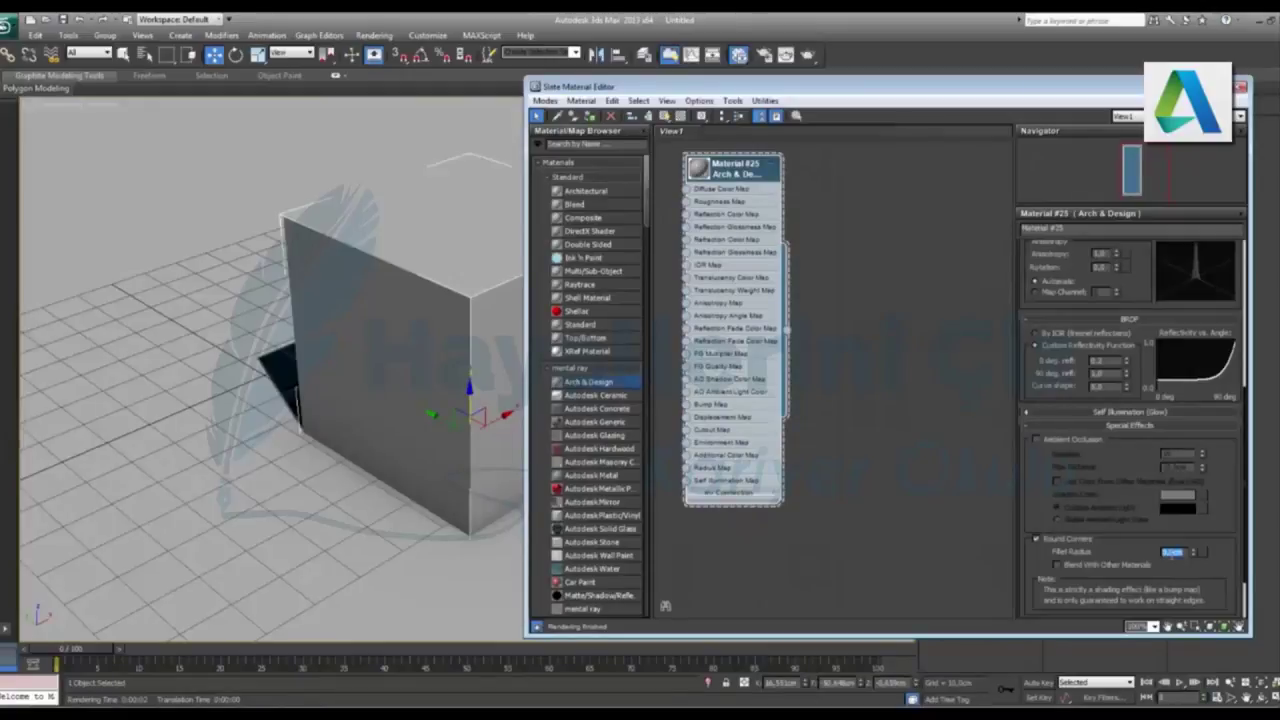
{"action": "double_click", "coordinate": [1172, 552]}
{"action": "key", "text": "shift+q"}
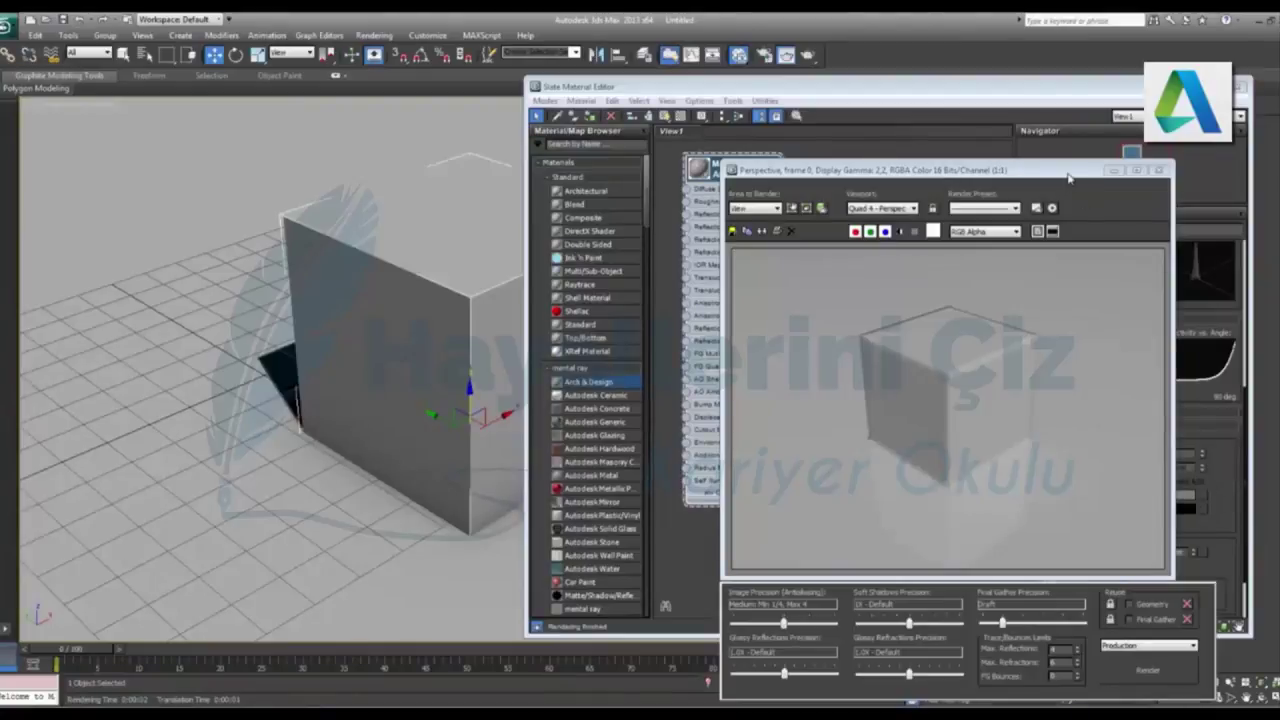
{"action": "left_click_drag", "start_coordinate": [1068, 177], "coordinate": [363, 119]}
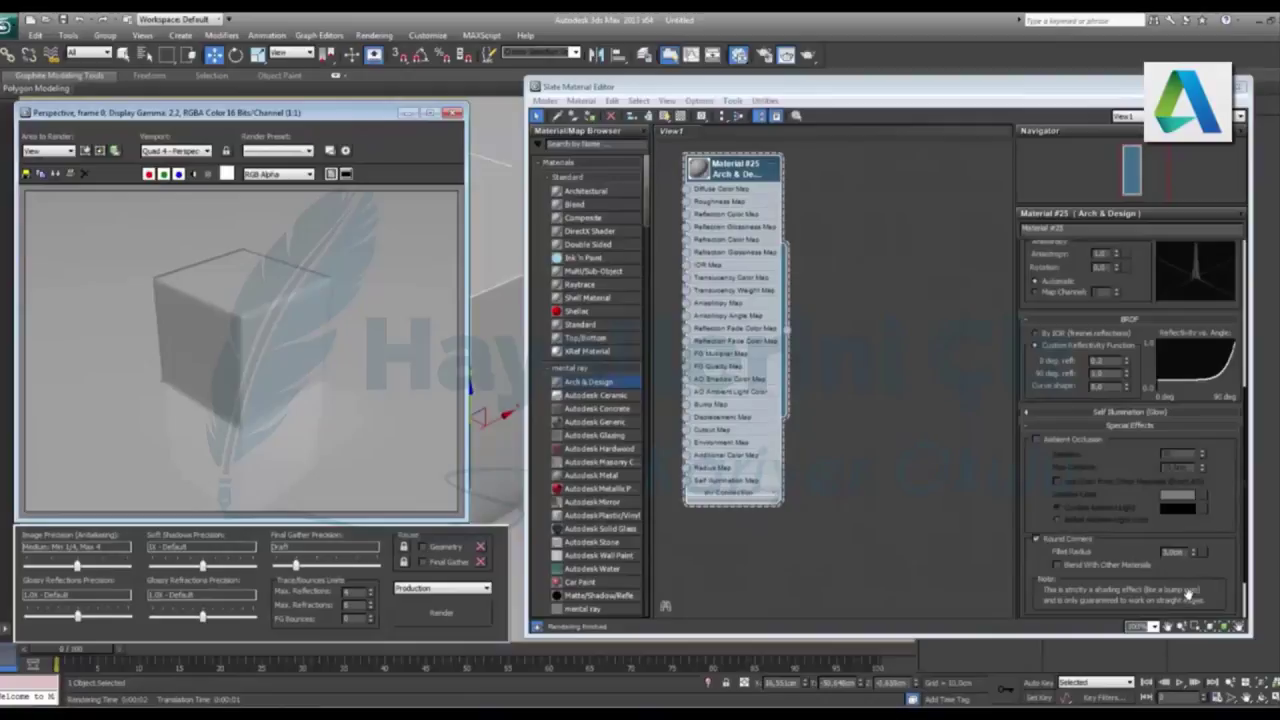
Change the Fillet Radius from 0,5 and re-render the cube
{"action": "double_click", "coordinate": [1172, 552]}
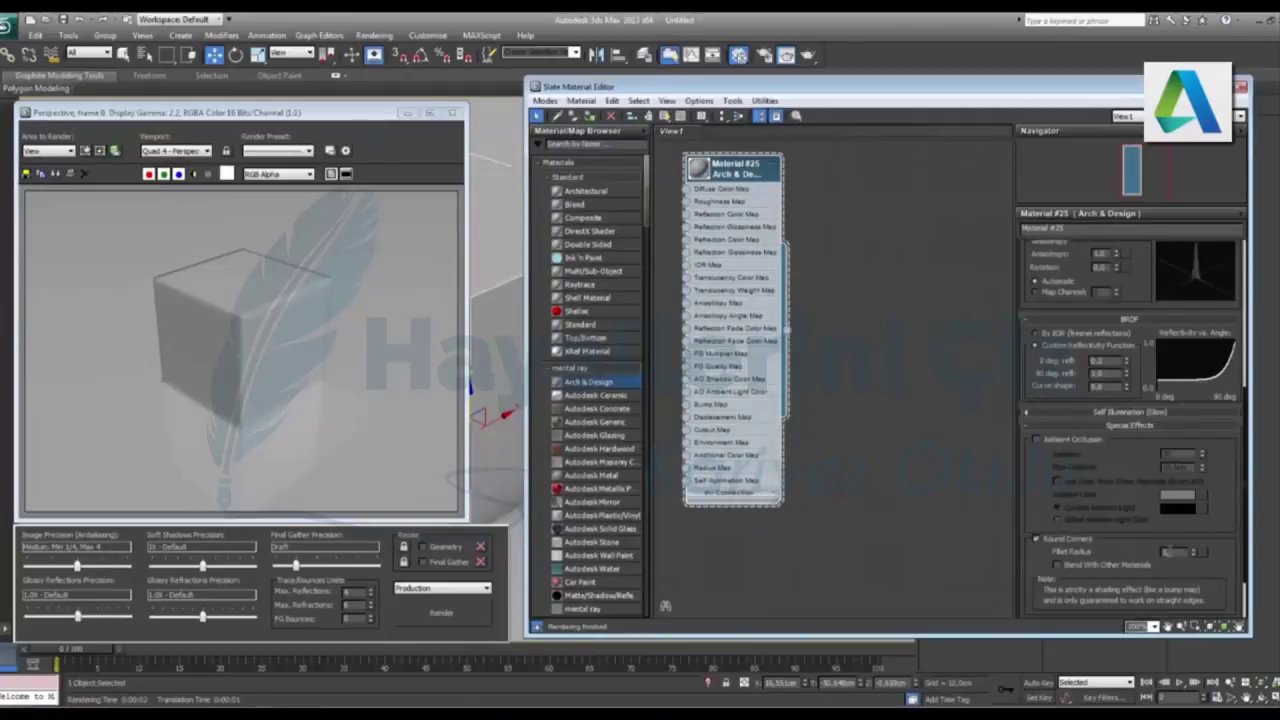
{"action": "double_click", "coordinate": [1172, 552]}
{"action": "left_click", "coordinate": [441, 613]}
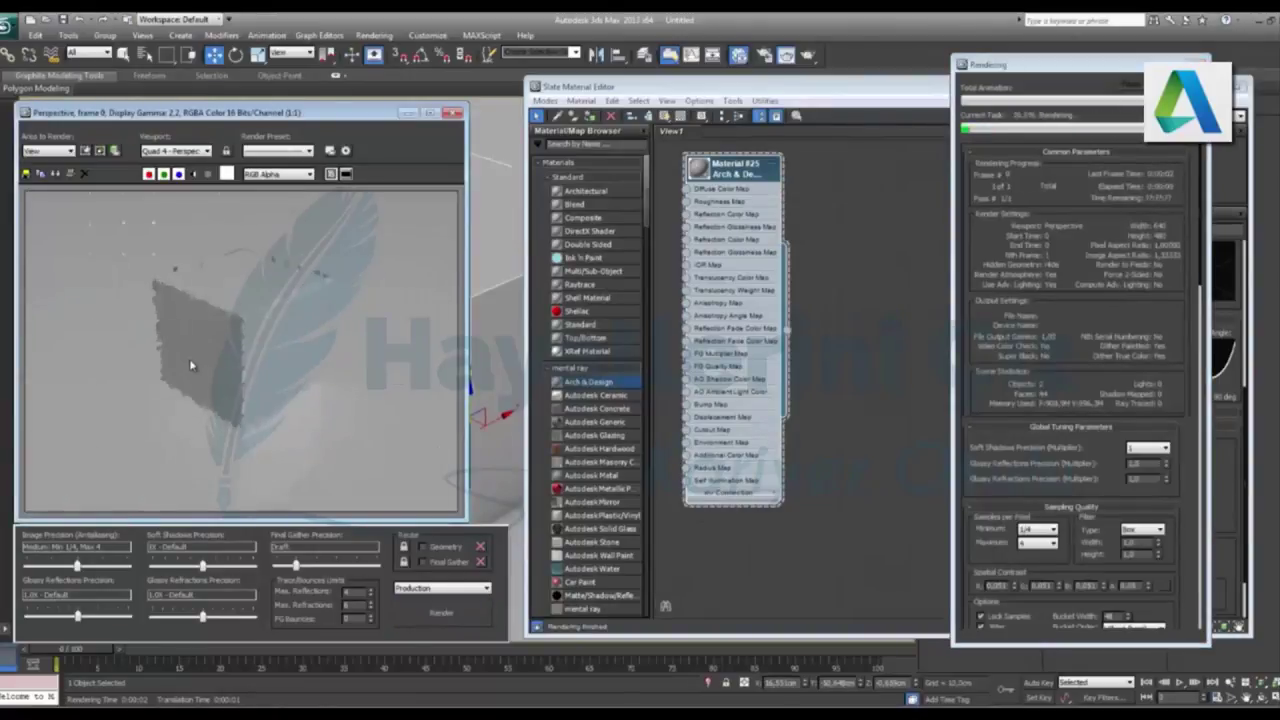